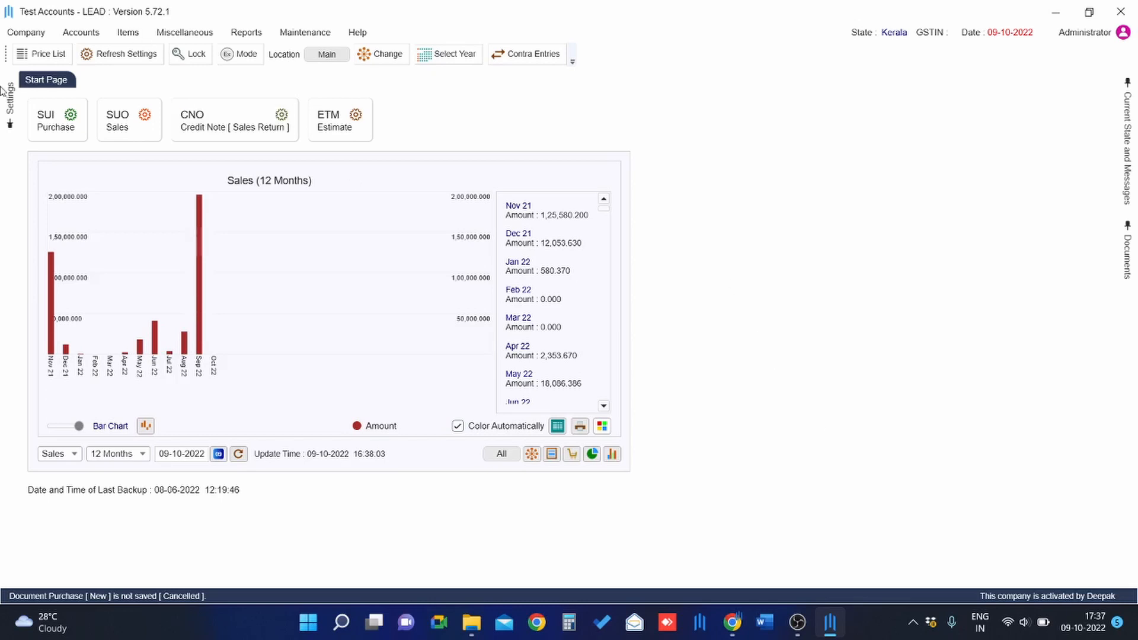
Turn on simplified batches in the Goods and Services Defaults batch settings, with the batch number mode set to Manual.
{"action": "mouse_move", "coordinate": [6, 95]}
{"action": "left_click", "coordinate": [65, 183]}
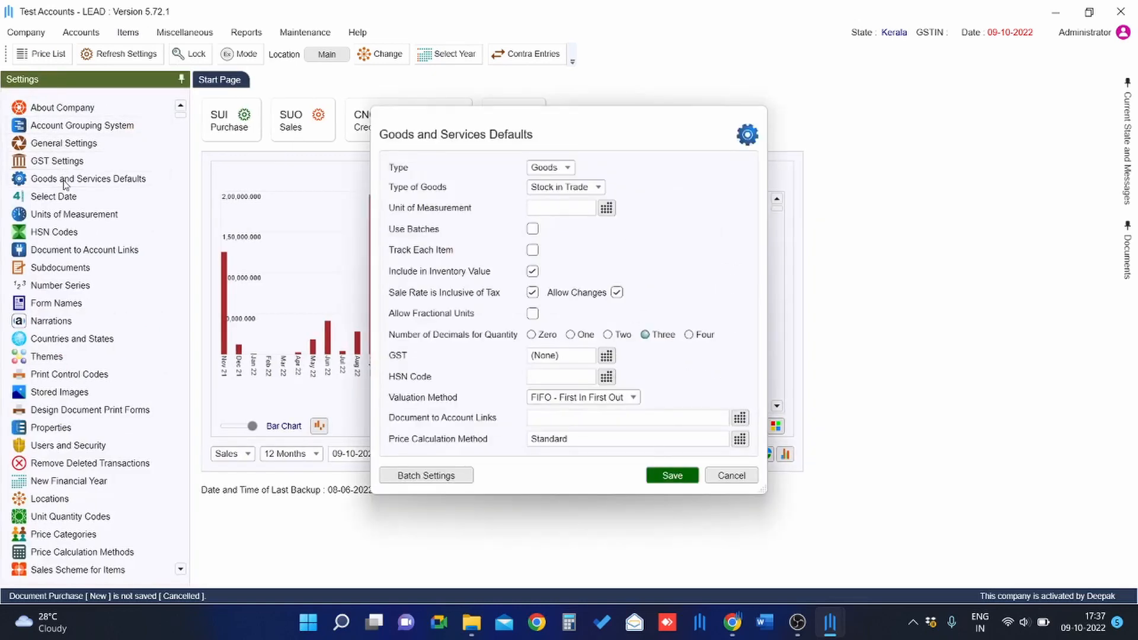
{"action": "left_click", "coordinate": [426, 475]}
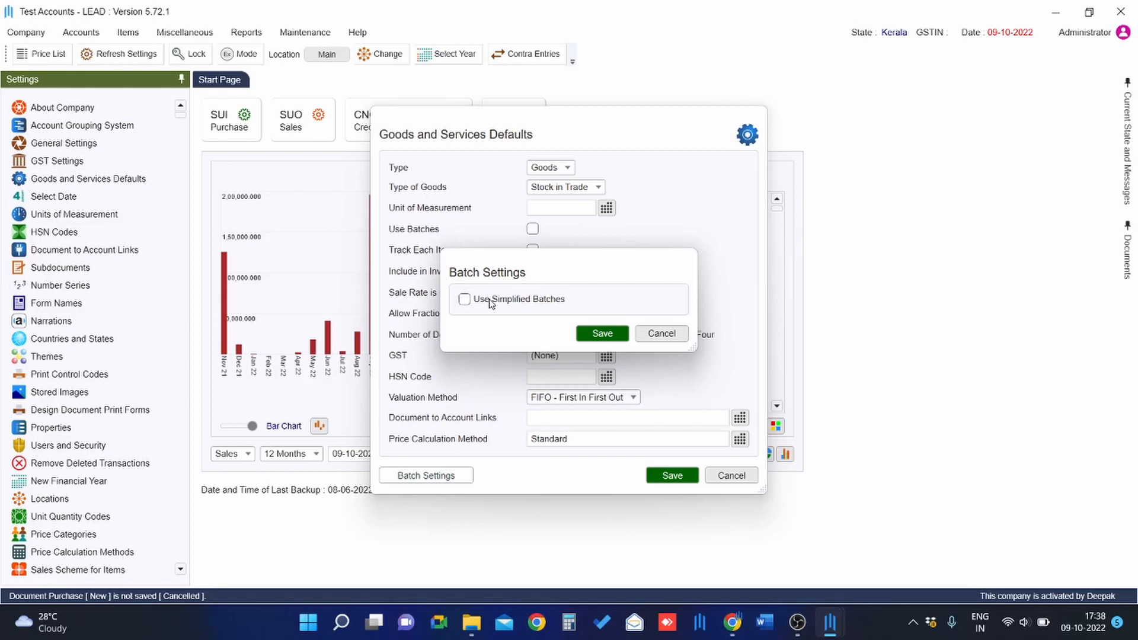
{"action": "left_click", "coordinate": [464, 299]}
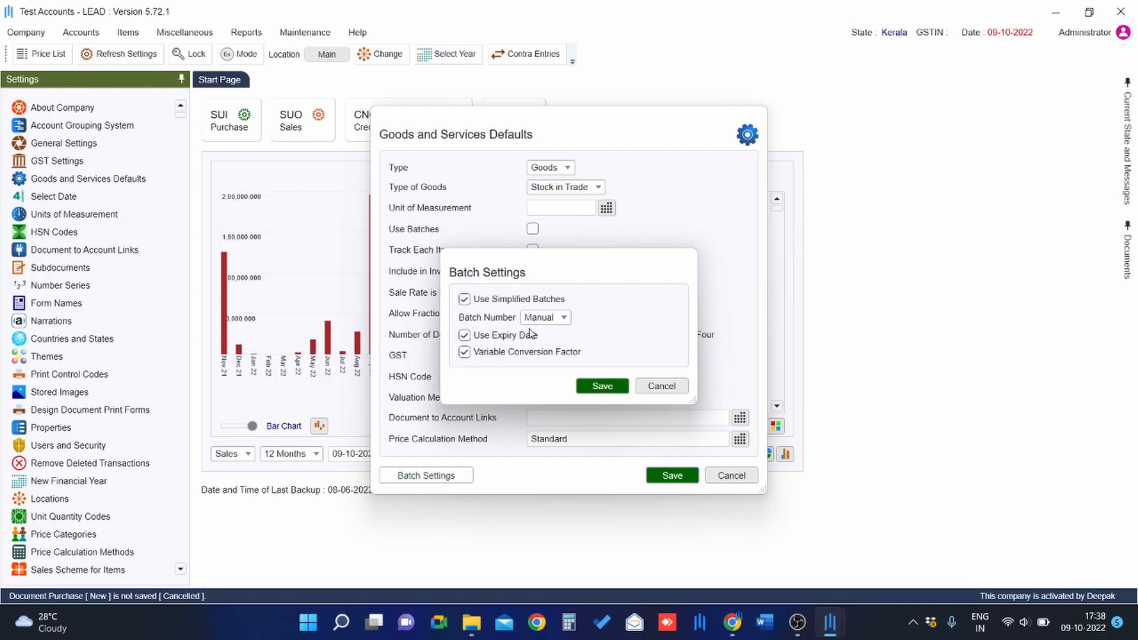
{"action": "left_click", "coordinate": [542, 319]}
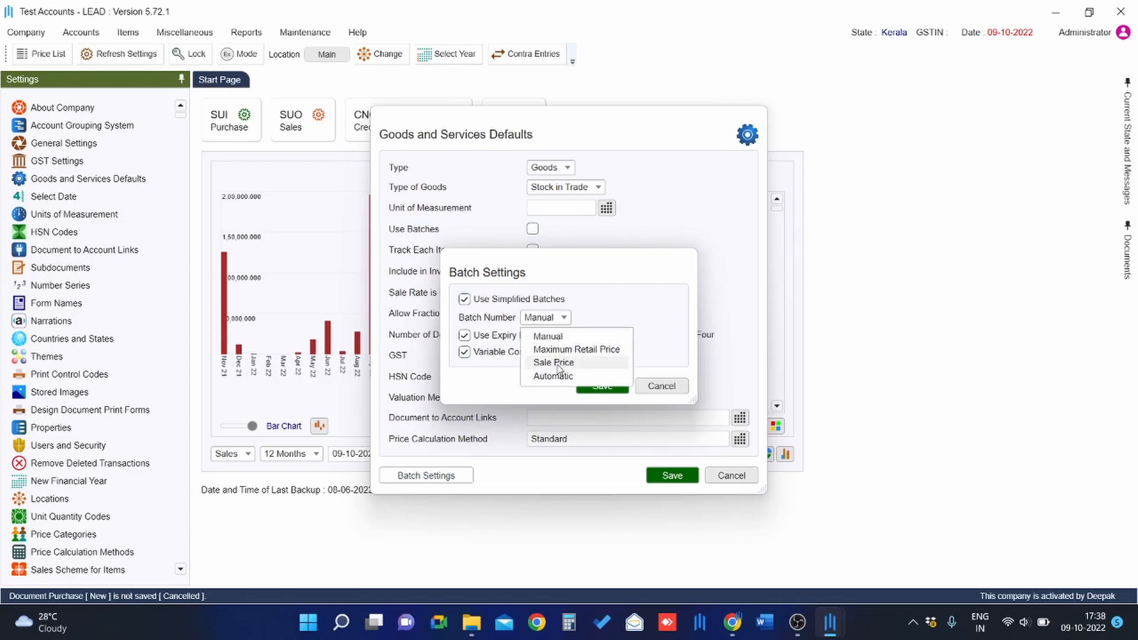
{"action": "left_click", "coordinate": [593, 337]}
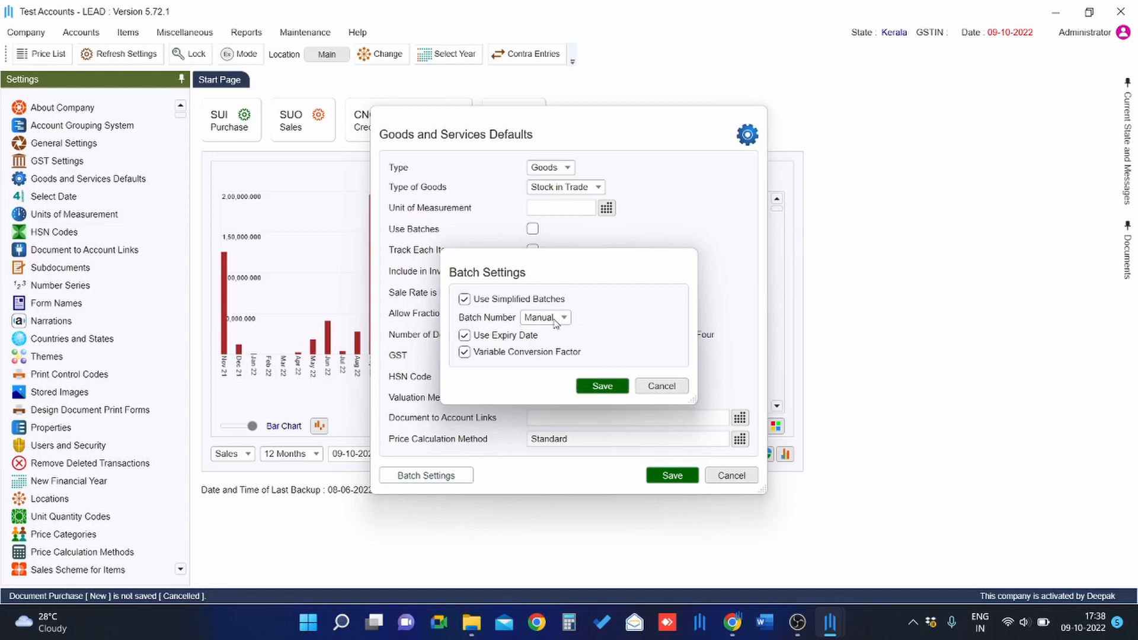
{"action": "left_click", "coordinate": [559, 318]}
{"action": "left_click", "coordinate": [633, 315]}
{"action": "key", "text": "Escape"}
{"action": "key", "text": "Escape"}
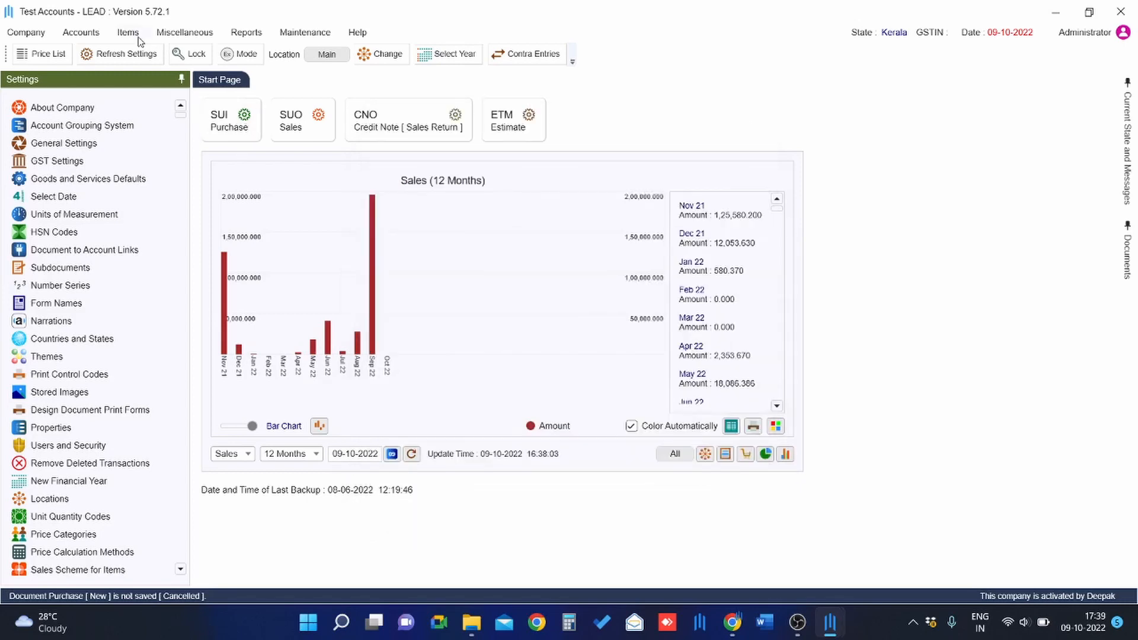
Check the Use Batches option of item ABCD and the Maintain Batches option in the new item form, without saving.
{"action": "left_click", "coordinate": [140, 39]}
{"action": "left_click", "coordinate": [143, 53]}
{"action": "left_click", "coordinate": [298, 471]}
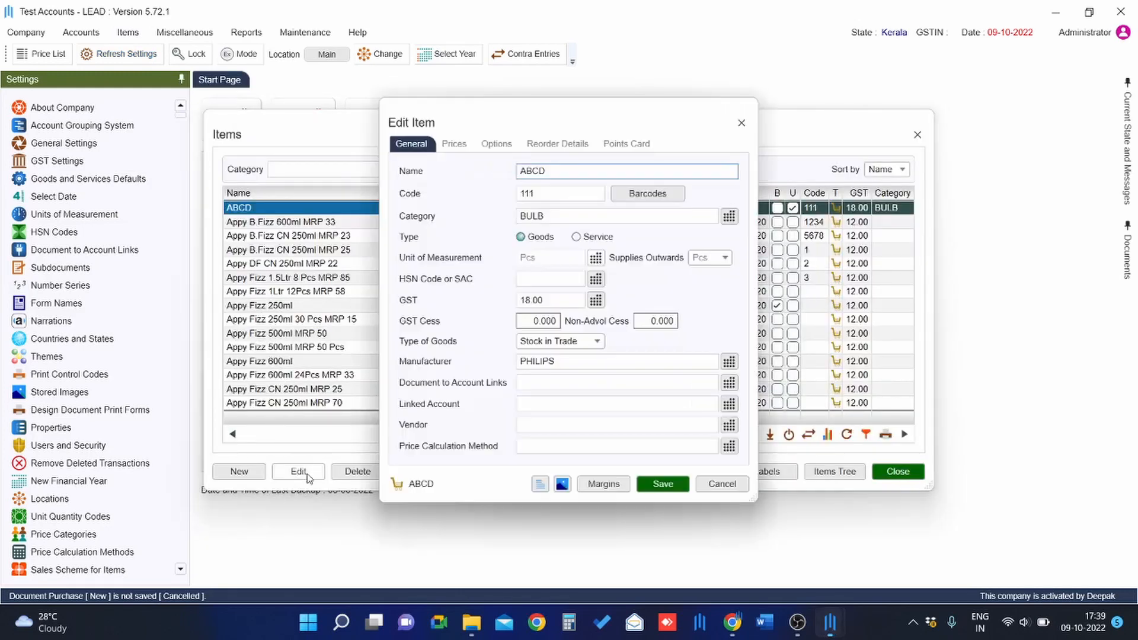
{"action": "left_click", "coordinate": [497, 144]}
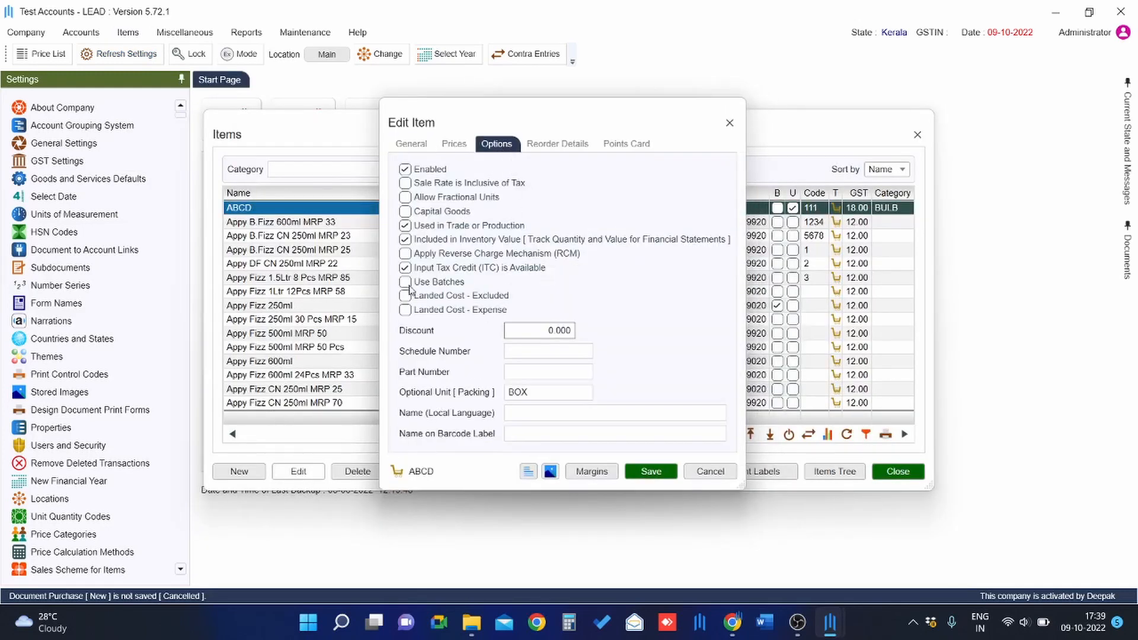
{"action": "left_click", "coordinate": [708, 473]}
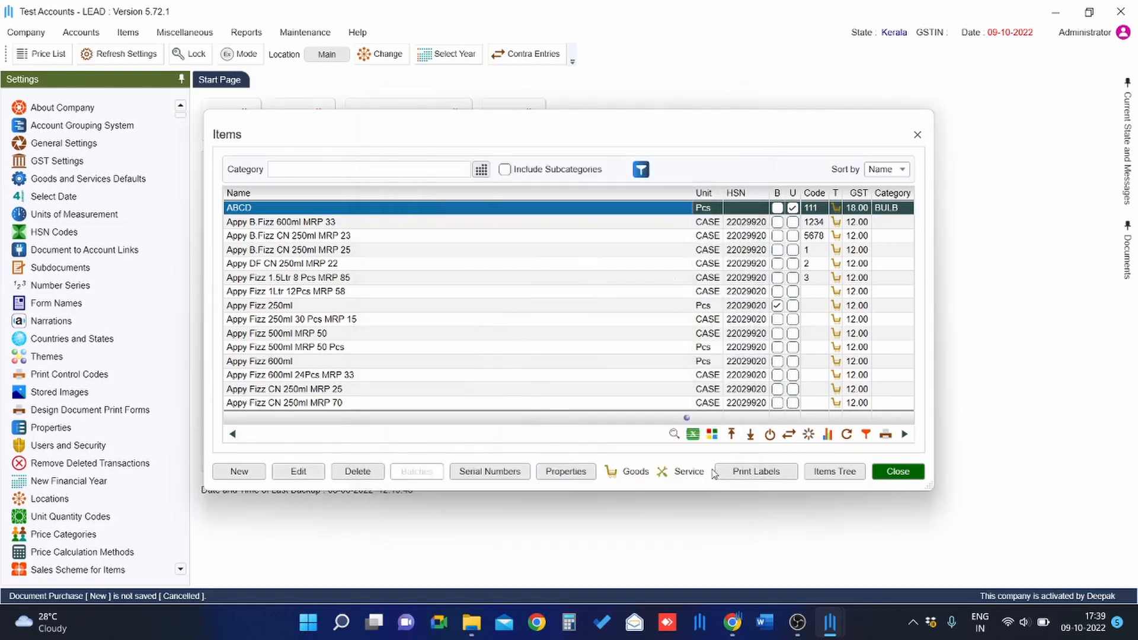
{"action": "left_click", "coordinate": [248, 473]}
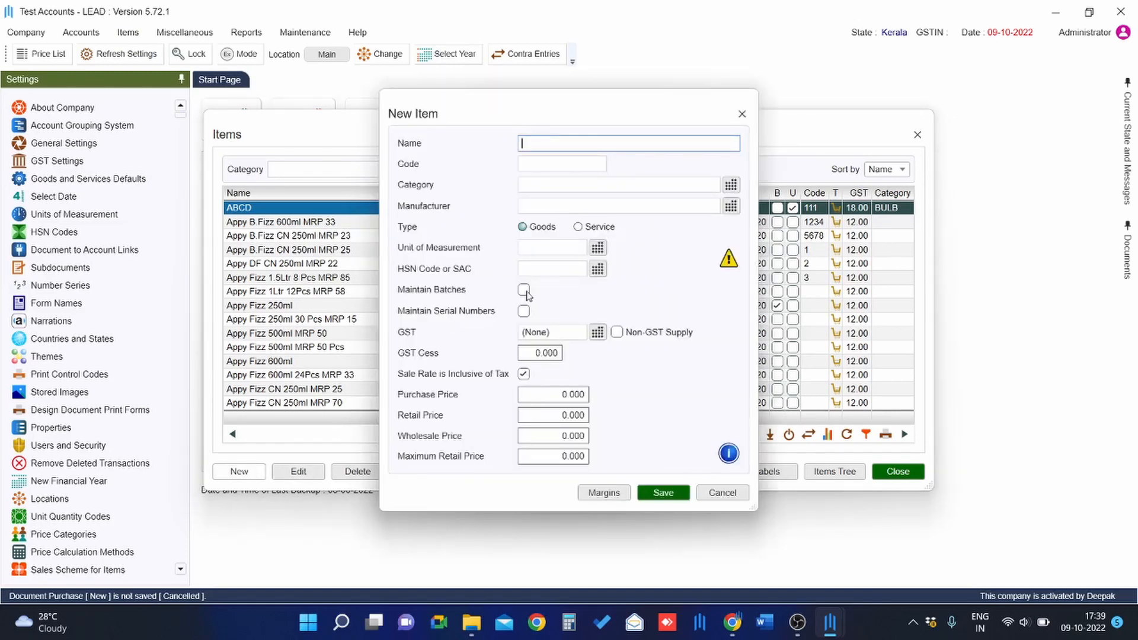
{"action": "key", "text": "Escape"}
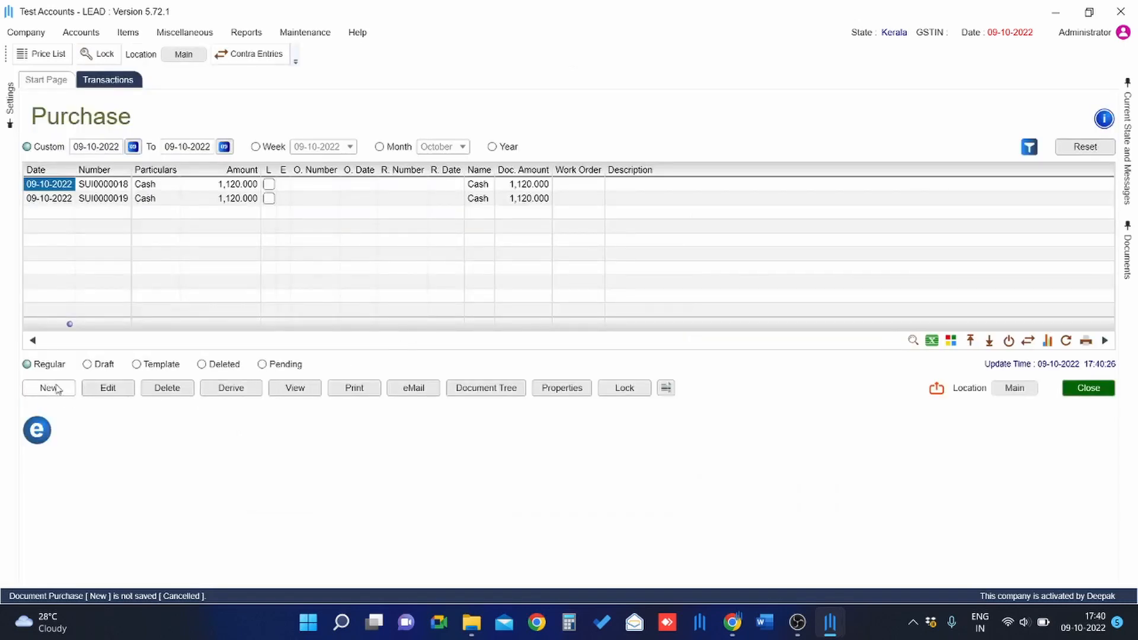
Start a new cash purchase, choose the item Appy Fizz 250ml and open the creation of a new batch.
{"action": "key", "text": "Return"}
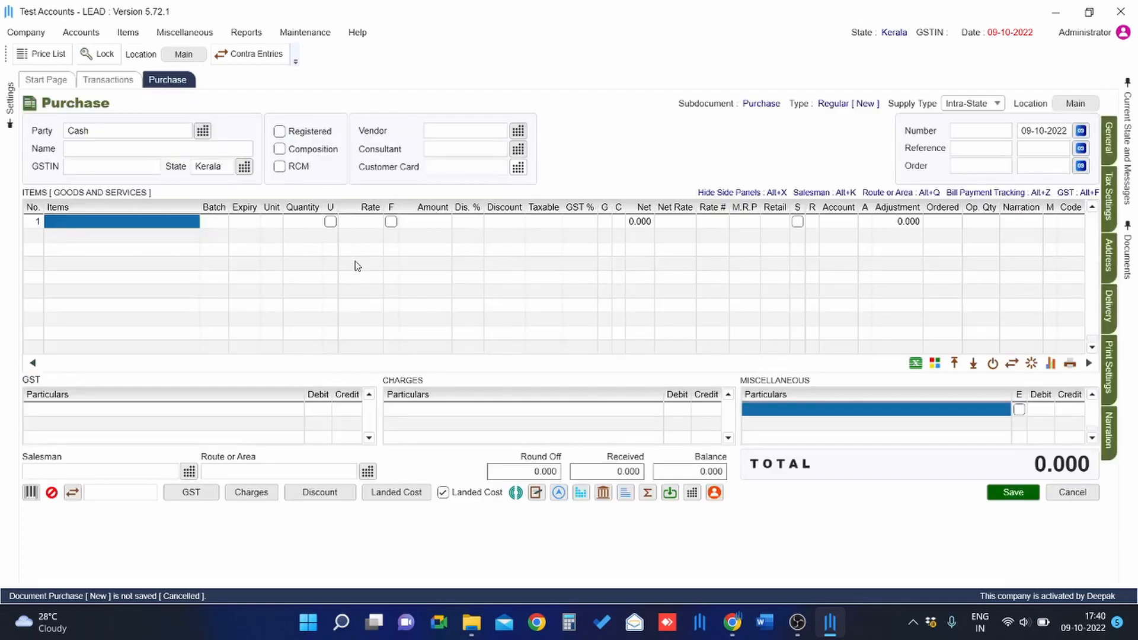
{"action": "key", "text": "Return"}
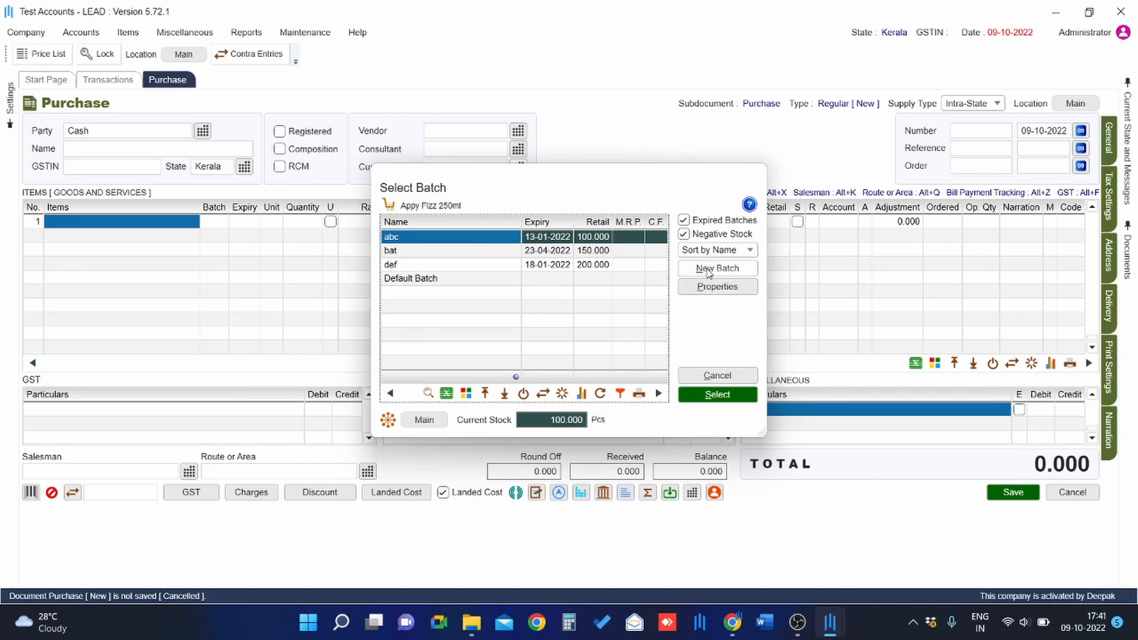
{"action": "left_click", "coordinate": [737, 271]}
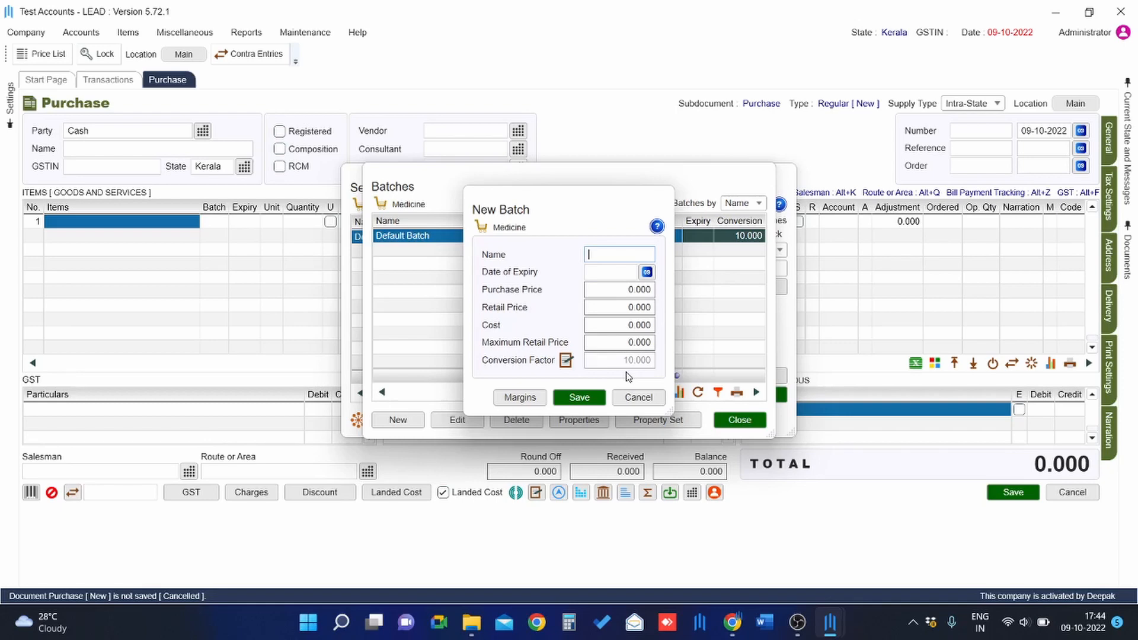
Unlock the conversion factor of the new Medicine batch and set it to 9.
{"action": "left_click", "coordinate": [566, 360]}
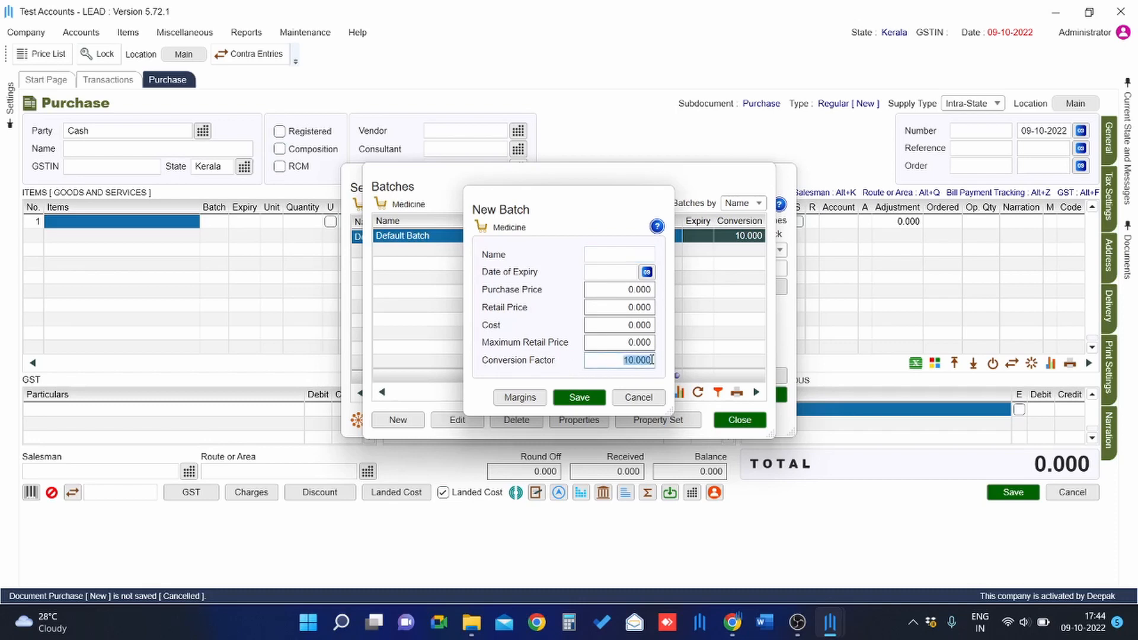
{"action": "left_click", "coordinate": [651, 359]}
{"action": "key", "text": "BackSpace"}
{"action": "key", "text": "BackSpace"}
{"action": "key", "text": "BackSpace"}
{"action": "key", "text": "BackSpace"}
{"action": "key", "text": "BackSpace"}
{"action": "key", "text": "BackSpace"}
{"action": "type", "text": "9"}
Name the new Medicine batch abc and save it.
{"action": "left_click", "coordinate": [579, 397]}
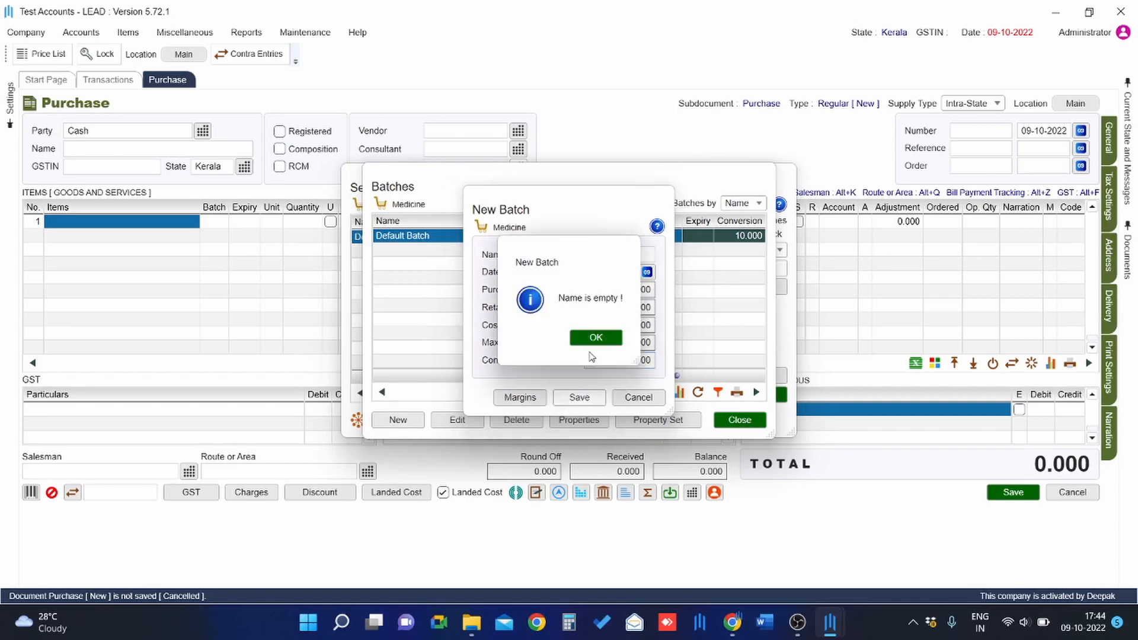
{"action": "left_click", "coordinate": [593, 337]}
{"action": "type", "text": "abc"}
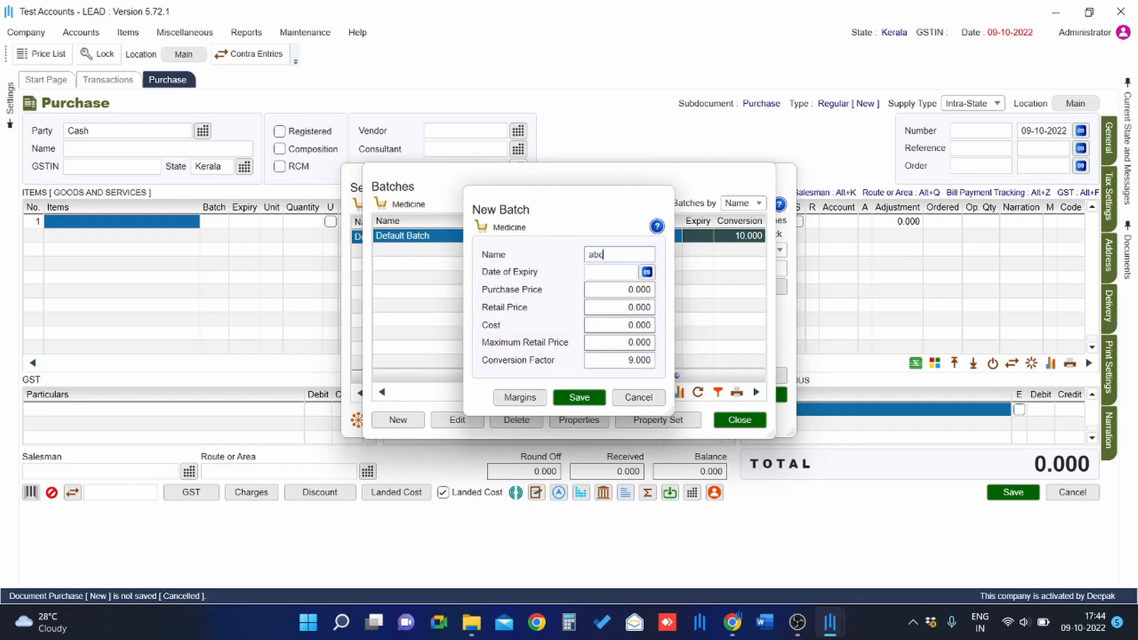
{"action": "left_click", "coordinate": [584, 397]}
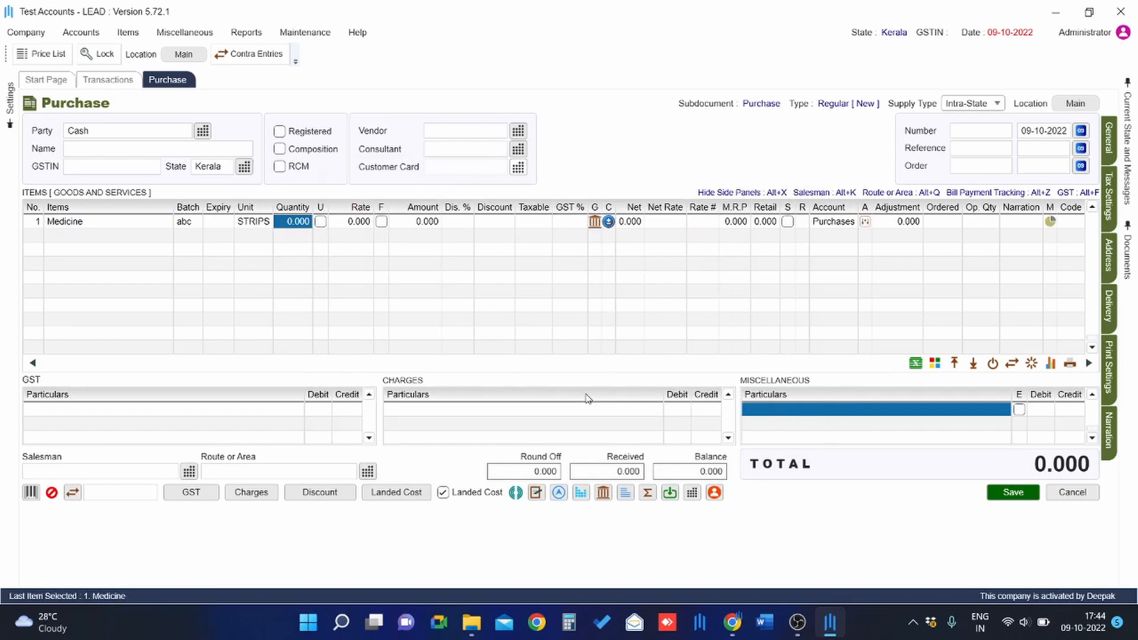
Enter 10 STRIPS as the Medicine quantity, and discard the purchase without saving it.
{"action": "key", "text": "Return"}
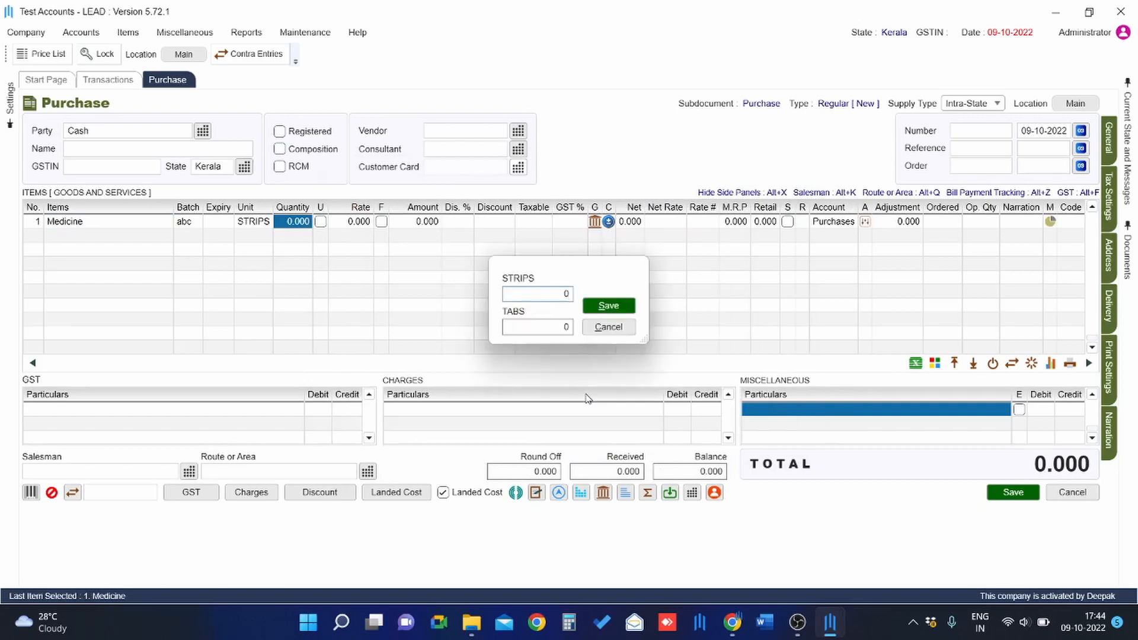
{"action": "type", "text": "10"}
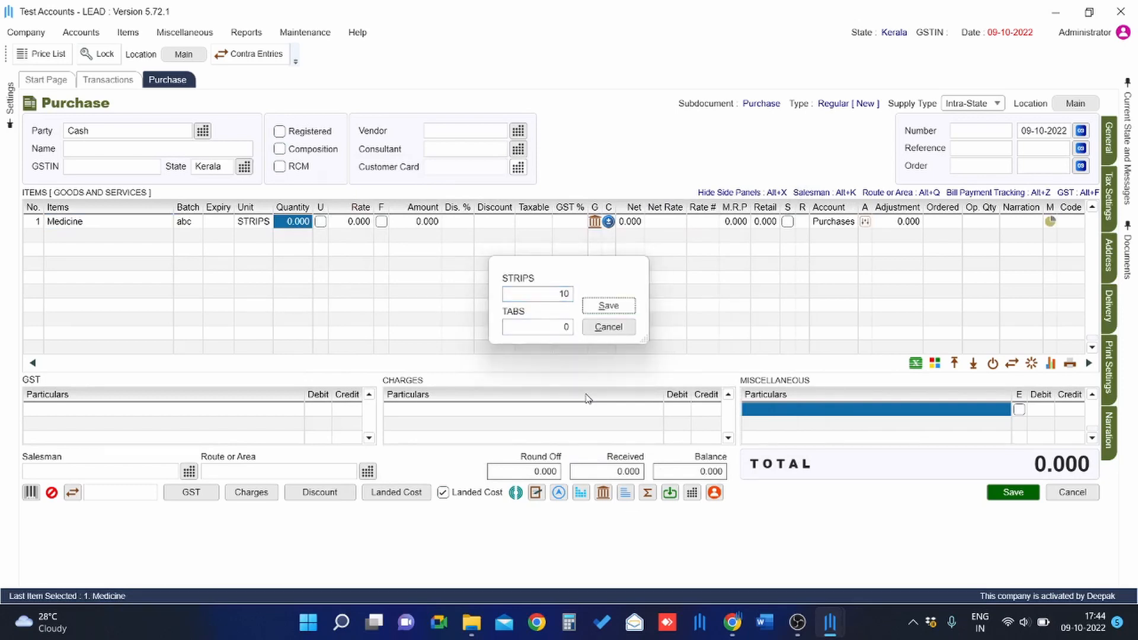
{"action": "key", "text": "Return"}
{"action": "key", "text": "Escape"}
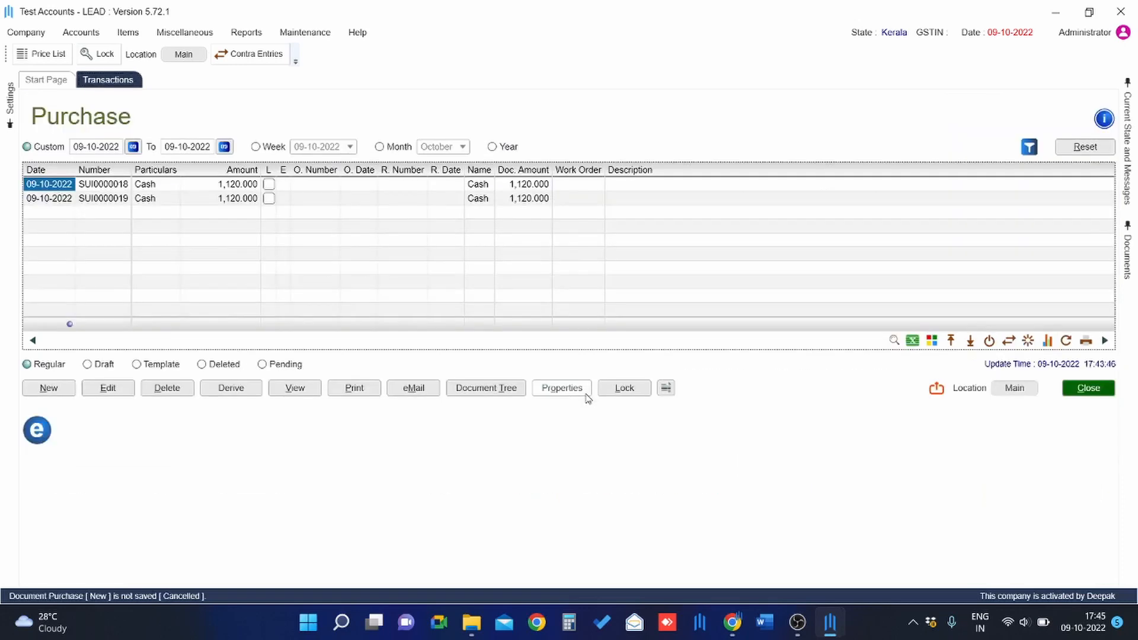
{"action": "key", "text": "Escape"}
Add Medicine from batch abc to a new cash sale.
{"action": "key", "text": "alt+n"}
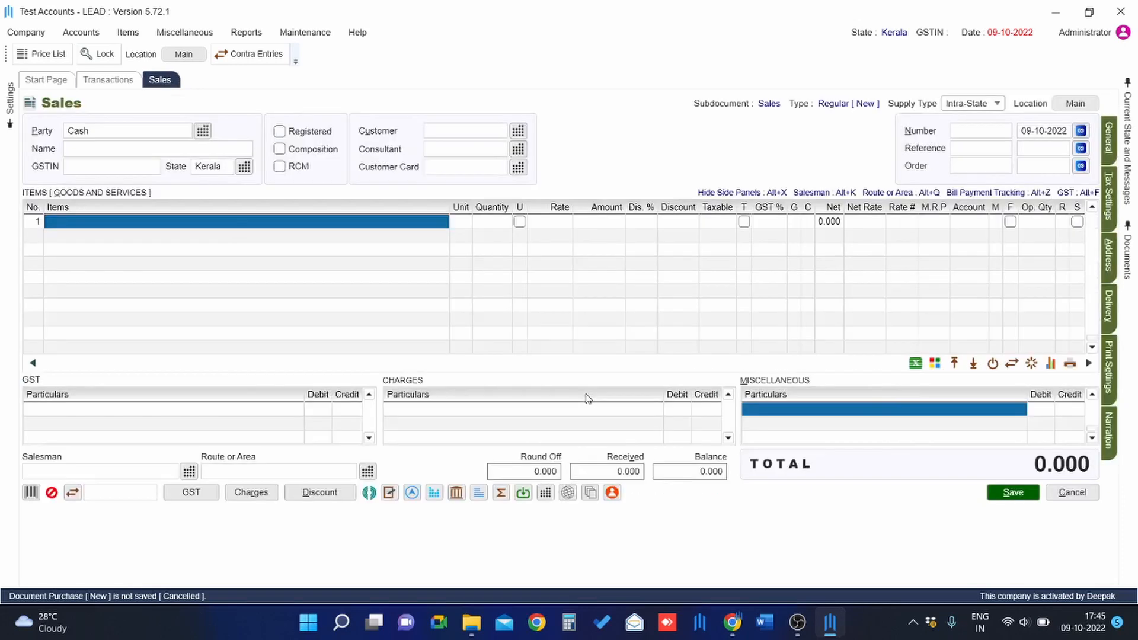
{"action": "key", "text": "Return"}
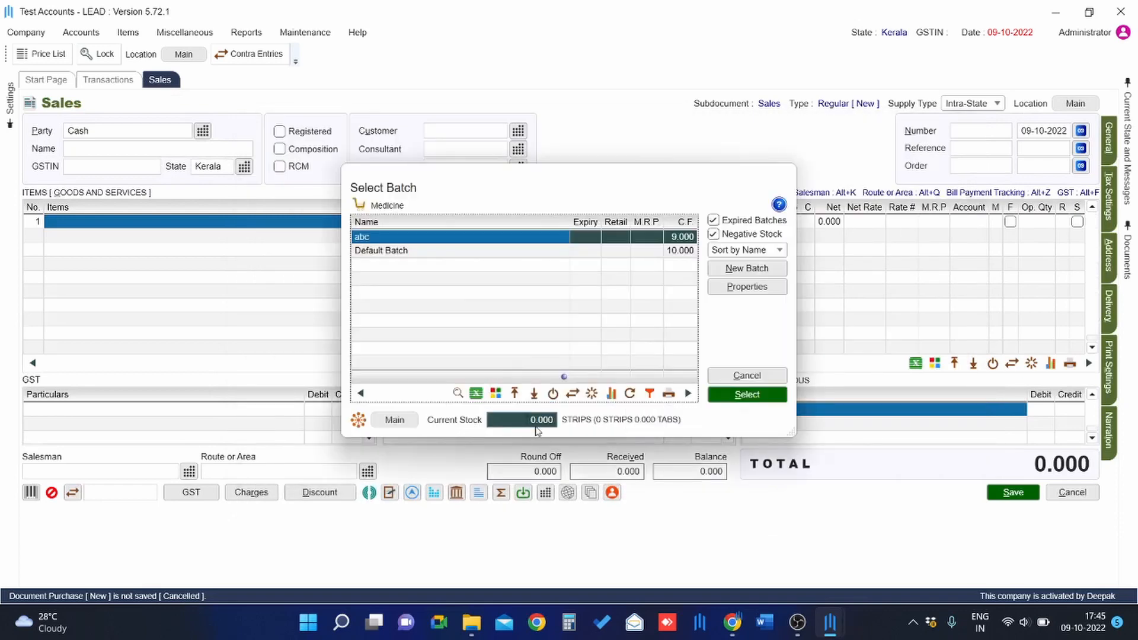
{"action": "left_click", "coordinate": [592, 238]}
{"action": "left_click", "coordinate": [616, 240]}
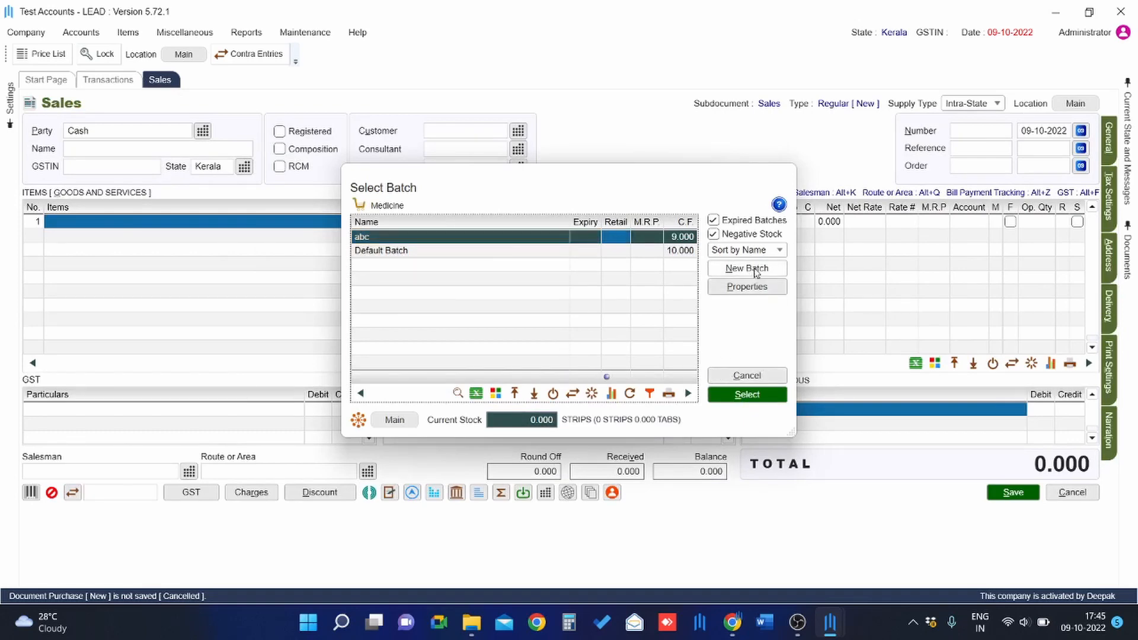
{"action": "left_click", "coordinate": [747, 395]}
View the STRIPS and TABS quantity entry for the Medicine line, and discard the sale.
{"action": "key", "text": "Tab"}
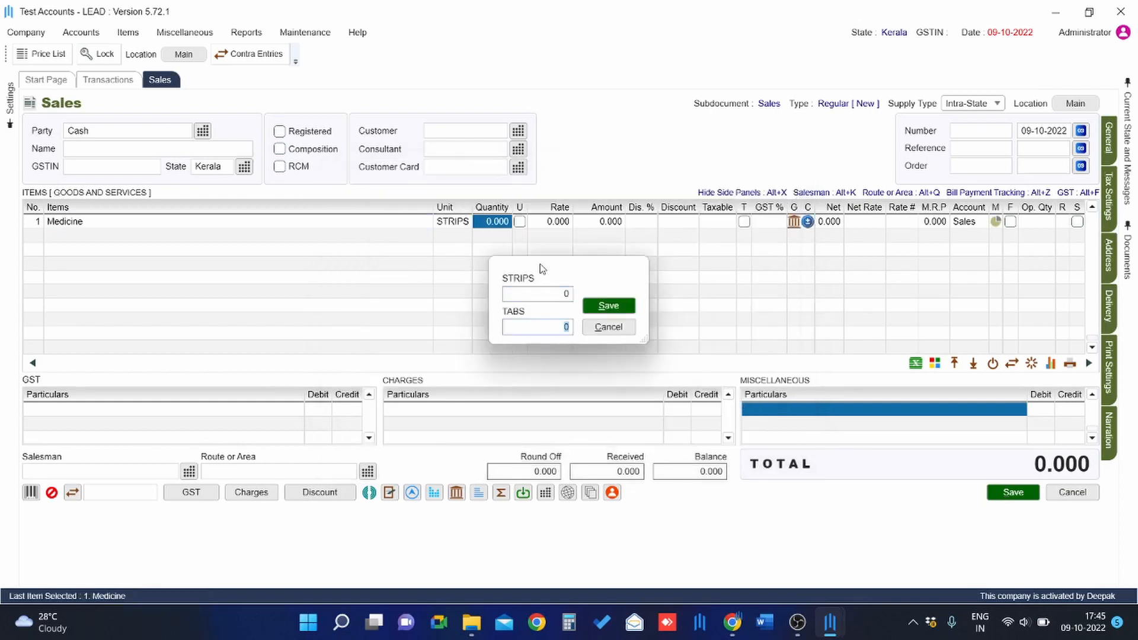
{"action": "left_click", "coordinate": [542, 294]}
{"action": "left_click", "coordinate": [625, 310]}
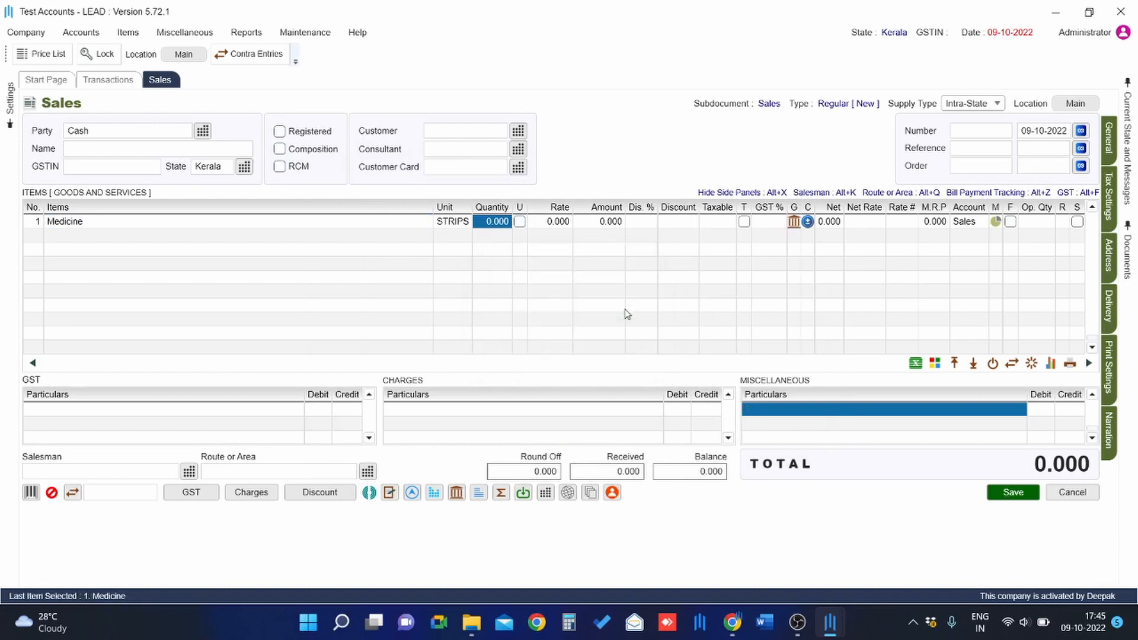
{"action": "left_click", "coordinate": [1072, 493]}
{"action": "left_click", "coordinate": [1088, 388]}
Turn off simplified batches in the Goods and Services Defaults batch settings and save the defaults.
{"action": "left_click", "coordinate": [6, 115]}
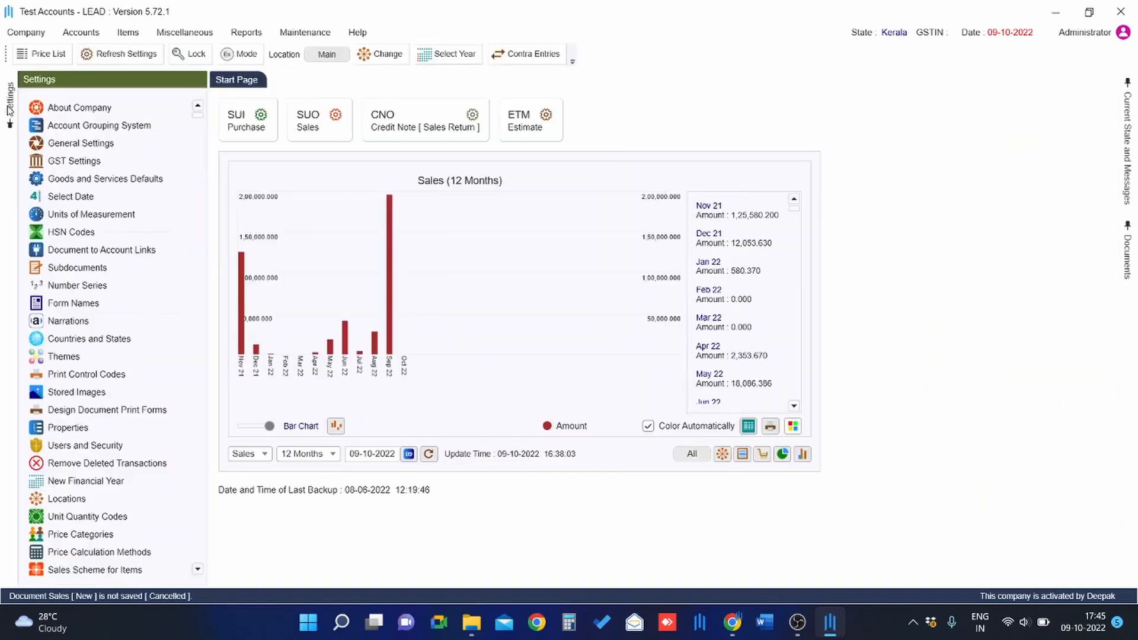
{"action": "left_click", "coordinate": [84, 179]}
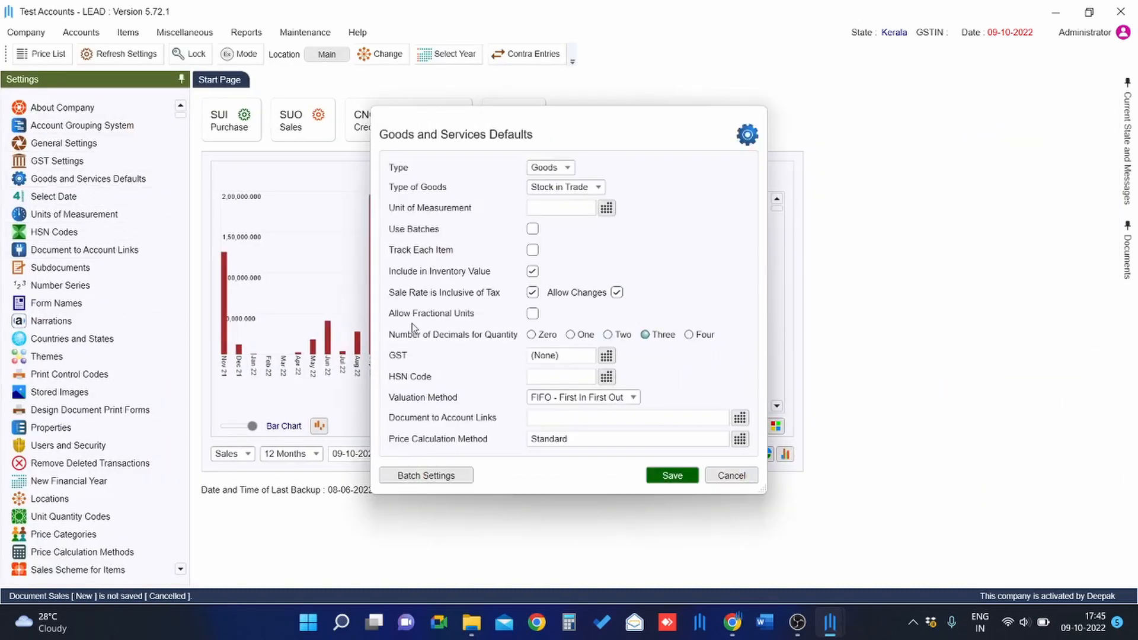
{"action": "left_click", "coordinate": [422, 476]}
{"action": "left_click", "coordinate": [464, 273]}
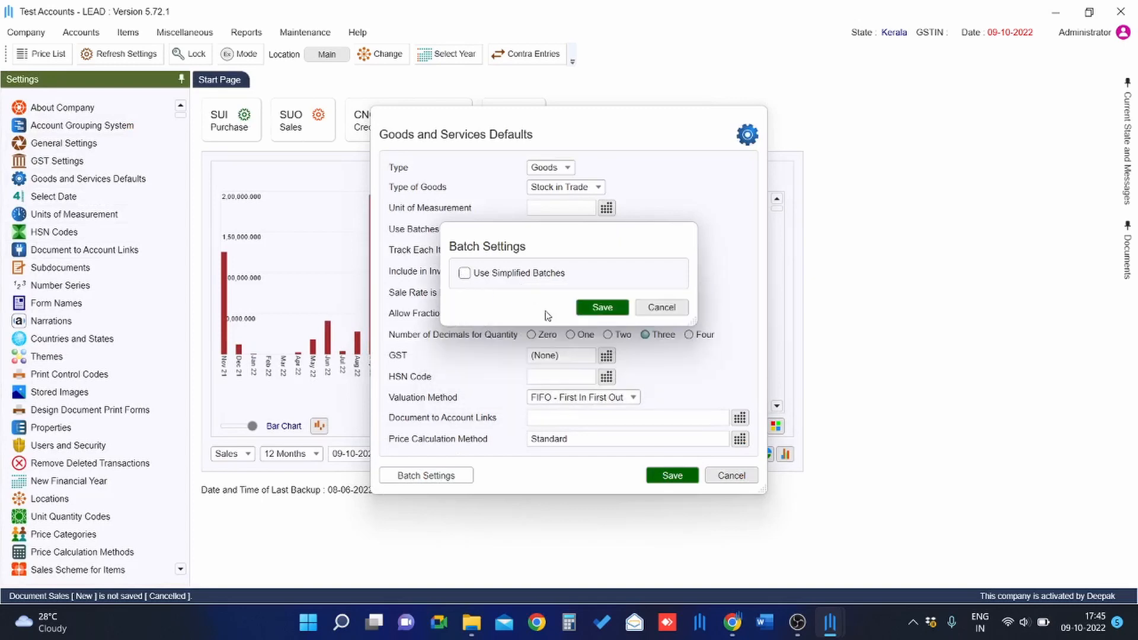
{"action": "left_click", "coordinate": [600, 309]}
{"action": "left_click", "coordinate": [686, 475]}
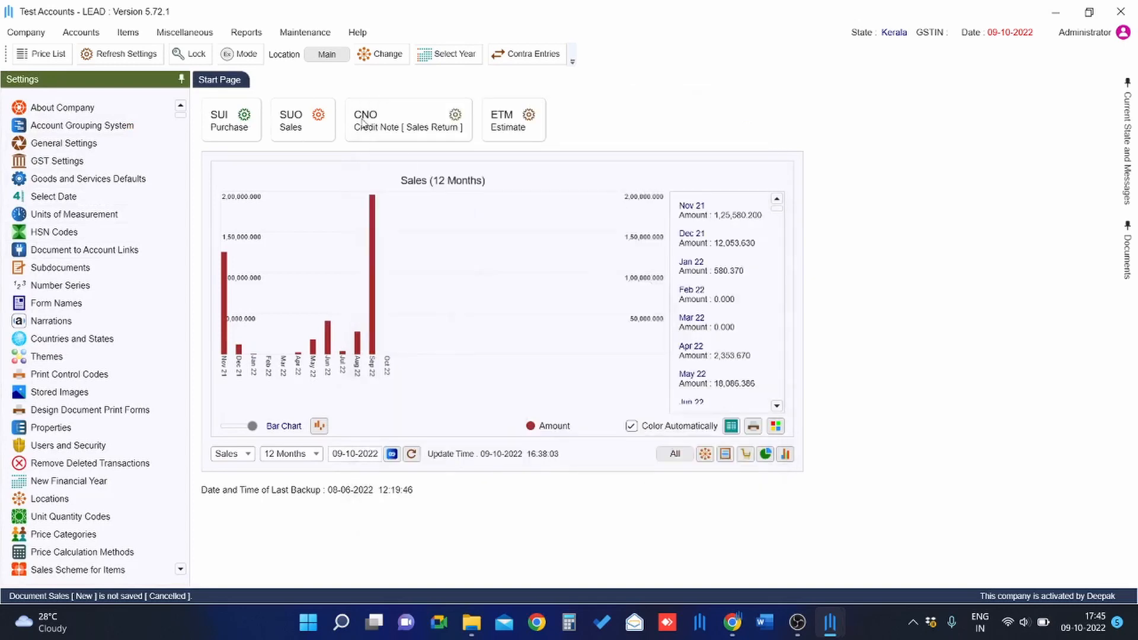
Examine the full set of new batch fields for Medicine from a new purchase, and cancel the batch and the purchase.
{"action": "left_click", "coordinate": [209, 118]}
{"action": "left_click", "coordinate": [182, 80]}
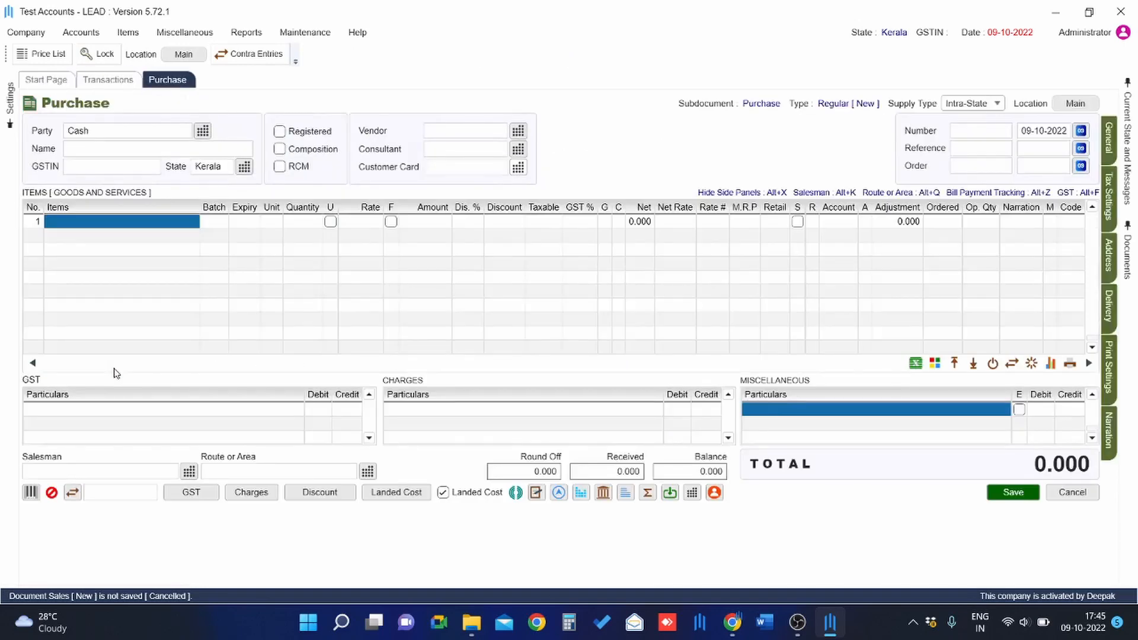
{"action": "type", "text": "MEDICINE"}
{"action": "key", "text": "Return"}
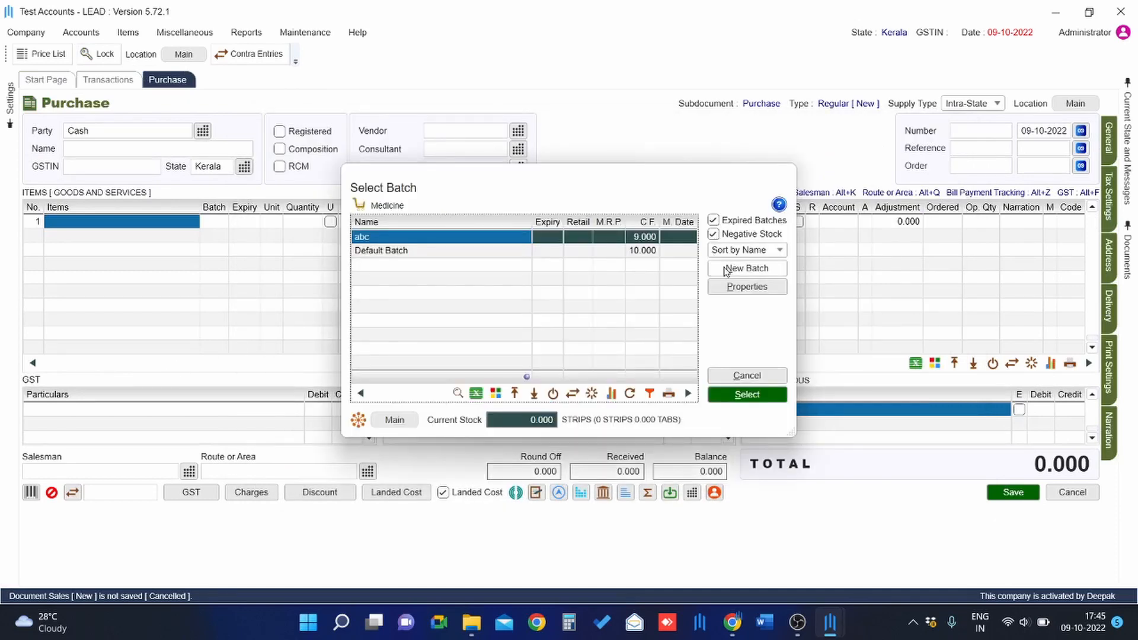
{"action": "left_click", "coordinate": [745, 268]}
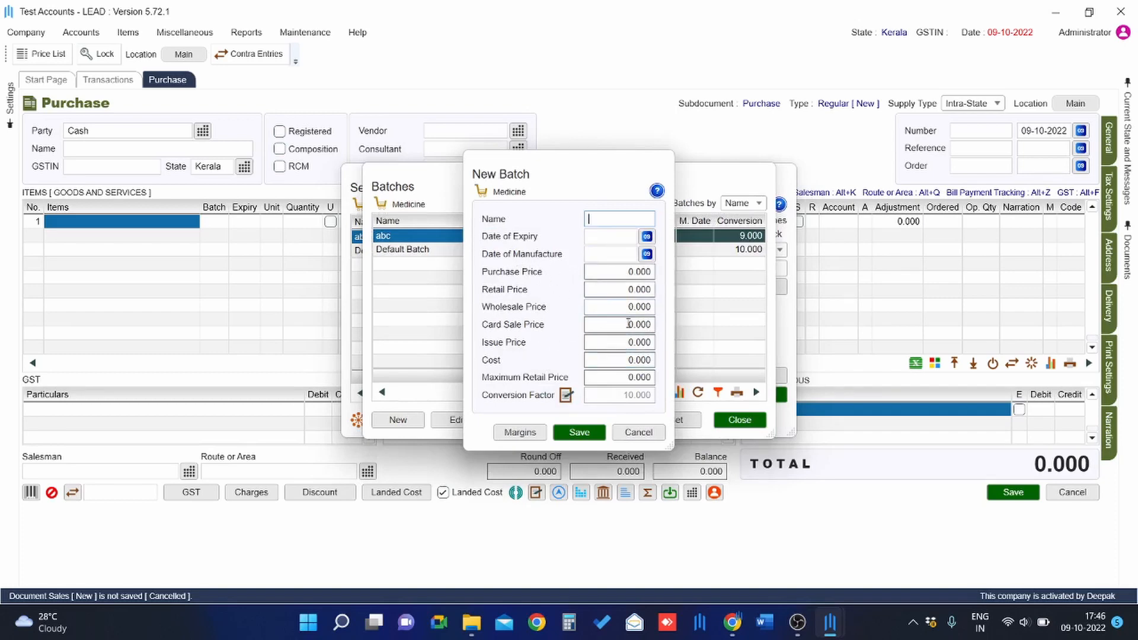
{"action": "left_click", "coordinate": [636, 431]}
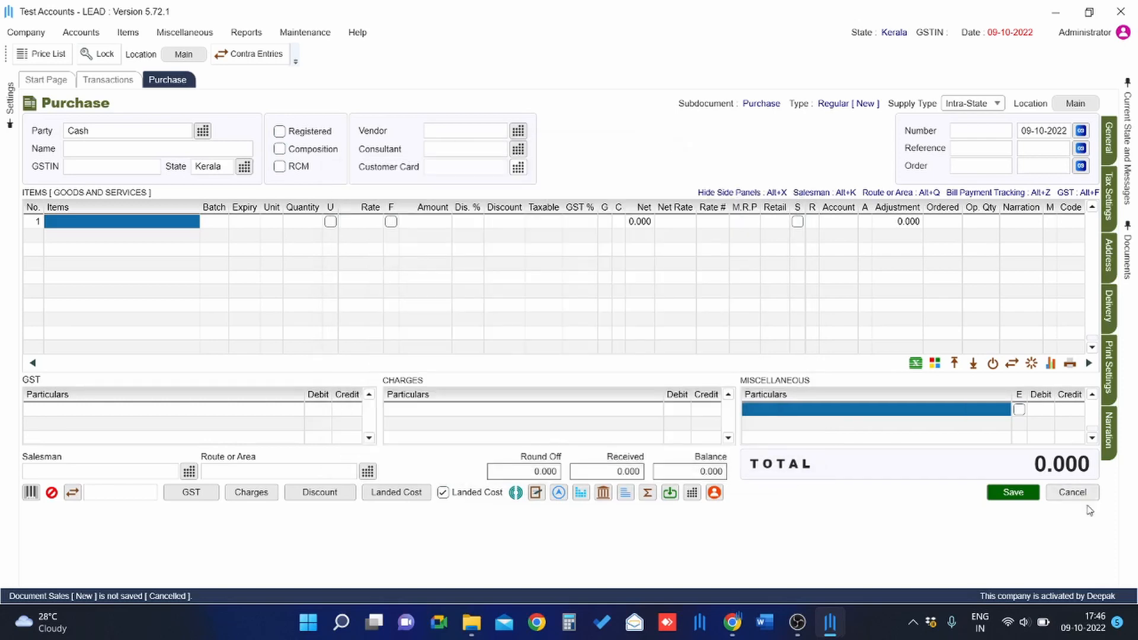
{"action": "left_click", "coordinate": [1086, 493]}
{"action": "left_click", "coordinate": [536, 340]}
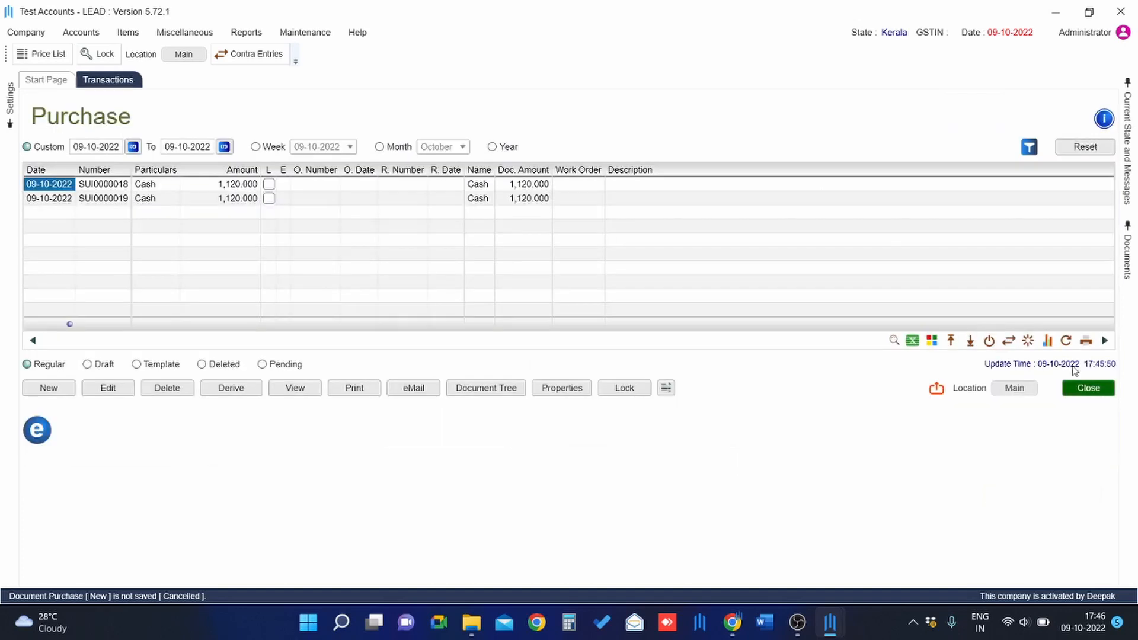
Close the purchase list, examine the expiry and batch filters and checks of the Sales subdocument, and leave it without saving.
{"action": "left_click", "coordinate": [1084, 385]}
{"action": "left_click", "coordinate": [8, 127]}
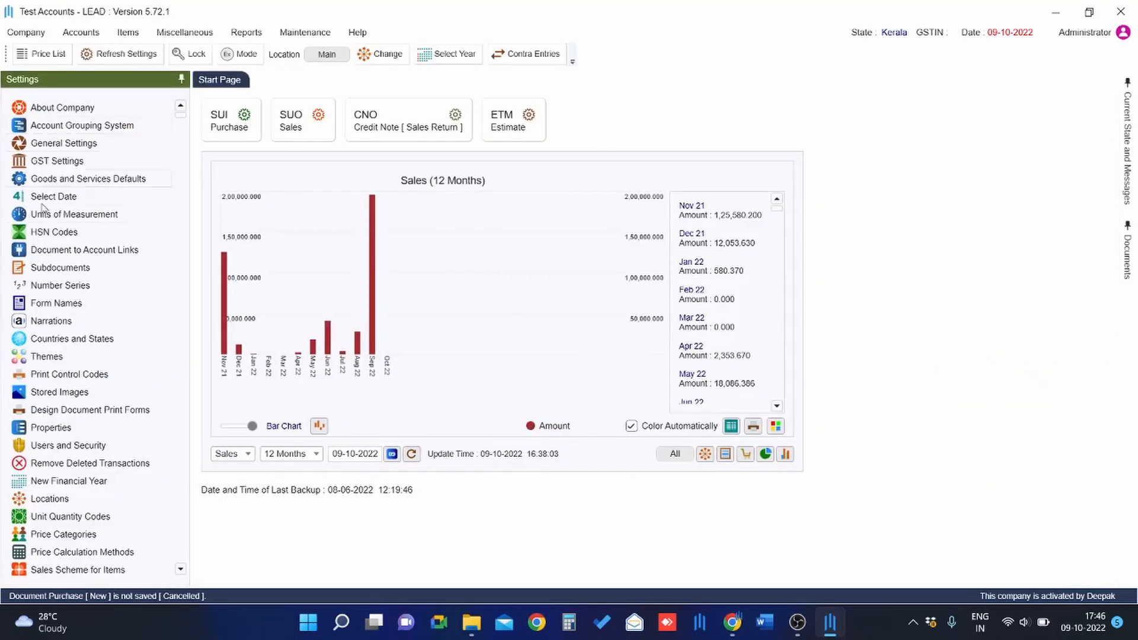
{"action": "left_click", "coordinate": [61, 267]}
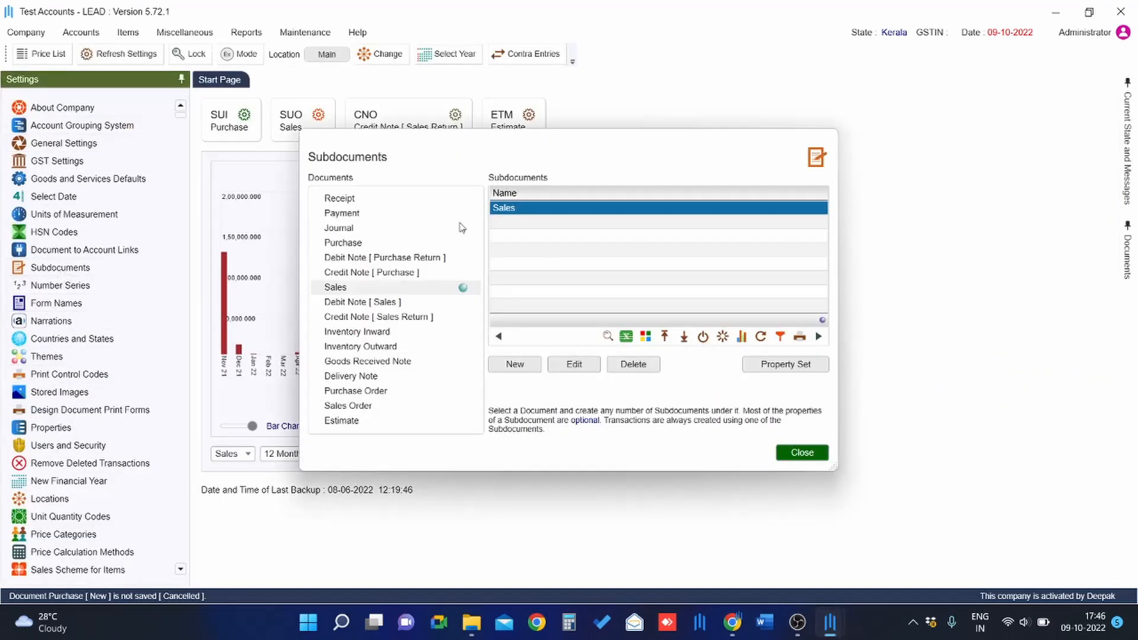
{"action": "left_click", "coordinate": [573, 363]}
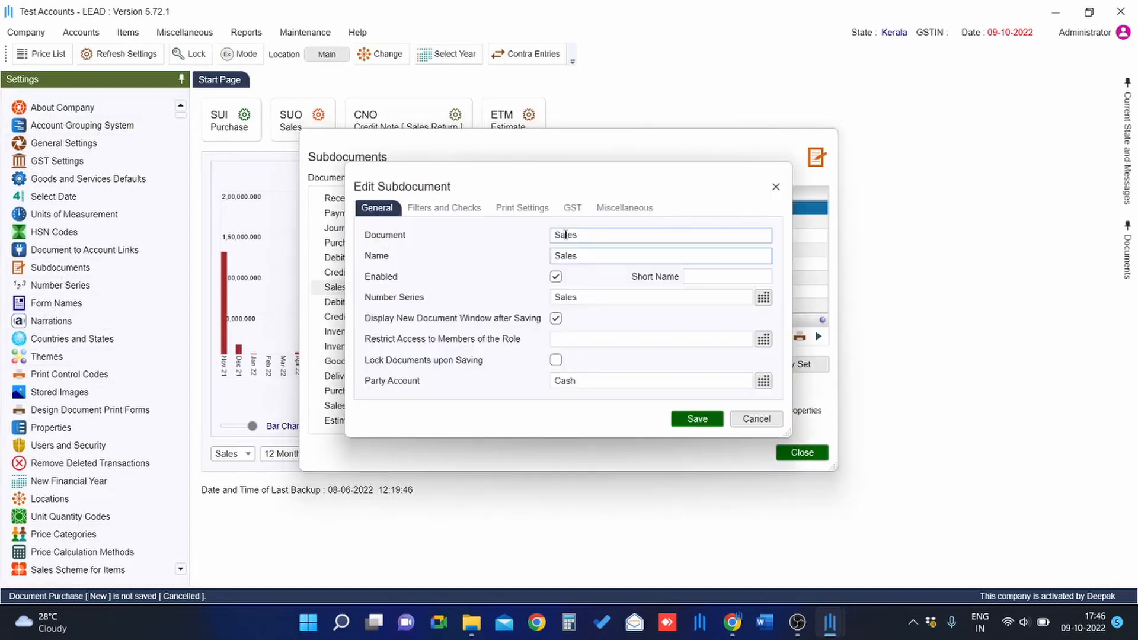
{"action": "left_click", "coordinate": [459, 211]}
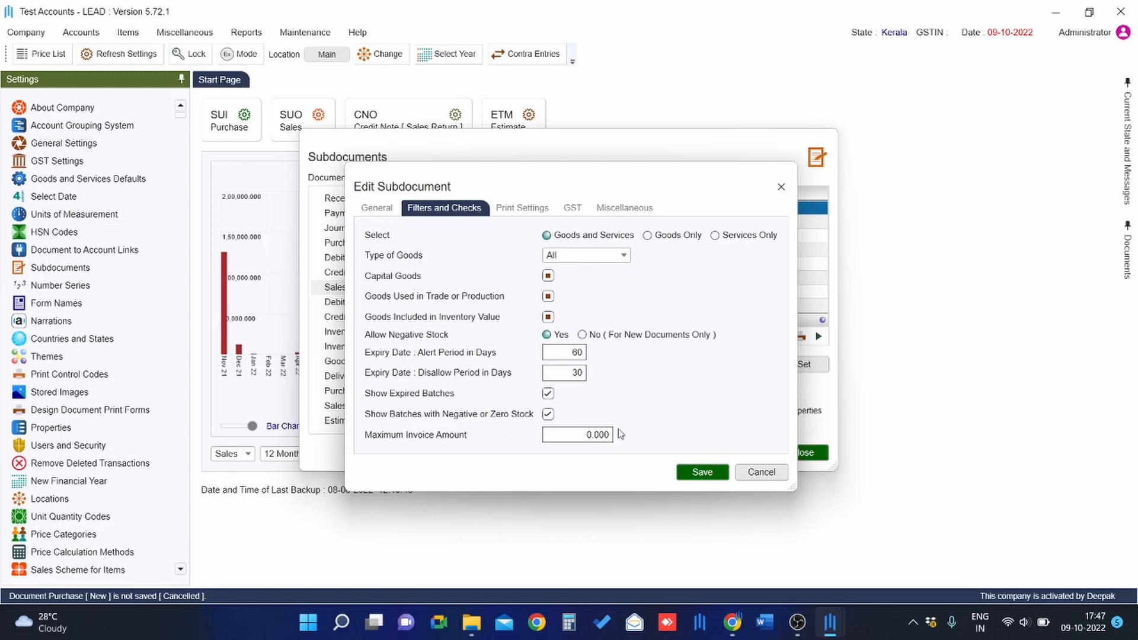
{"action": "left_click", "coordinate": [761, 472]}
{"action": "left_click", "coordinate": [808, 457]}
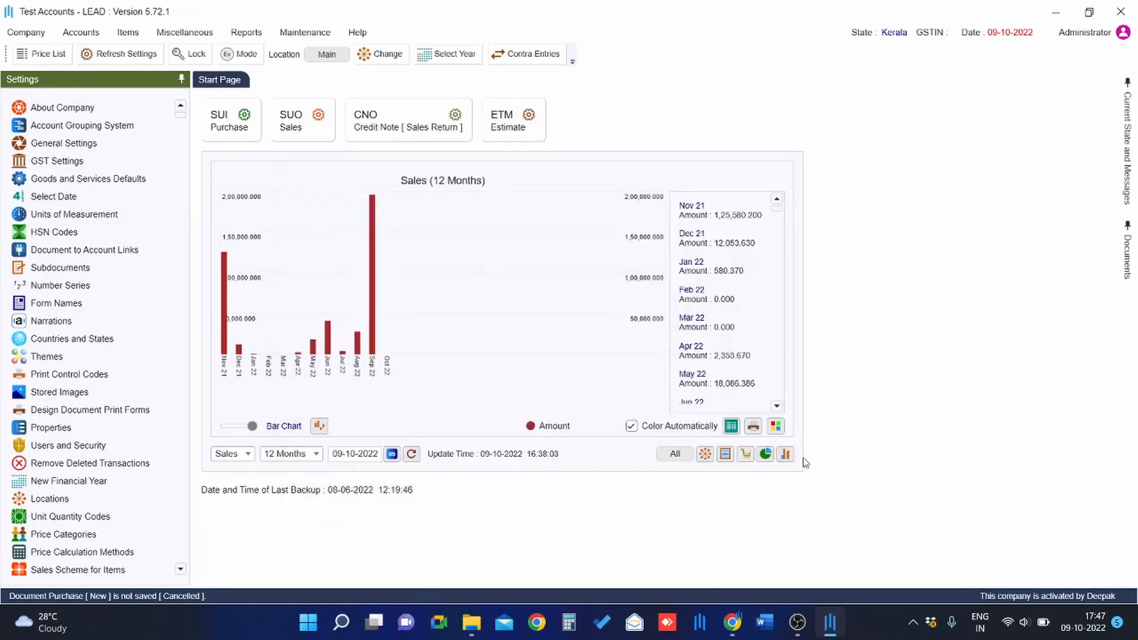
{"action": "left_click", "coordinate": [182, 80]}
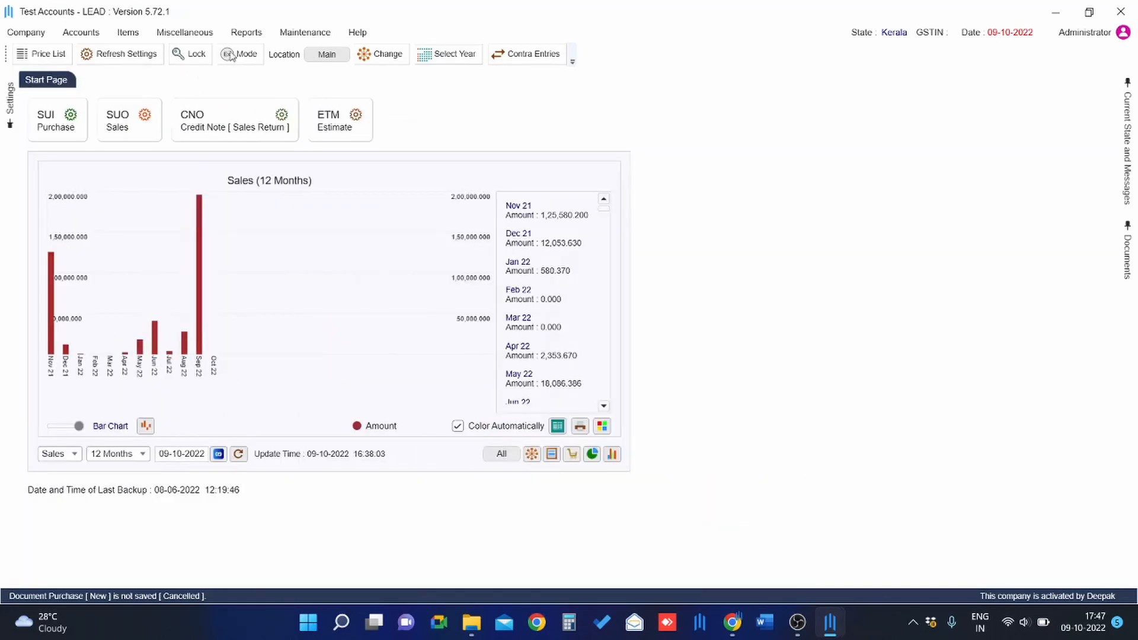
Open the Batches and Expiry Date report for items and filter it to Expired batches.
{"action": "left_click", "coordinate": [261, 34]}
{"action": "mouse_move", "coordinate": [296, 98]}
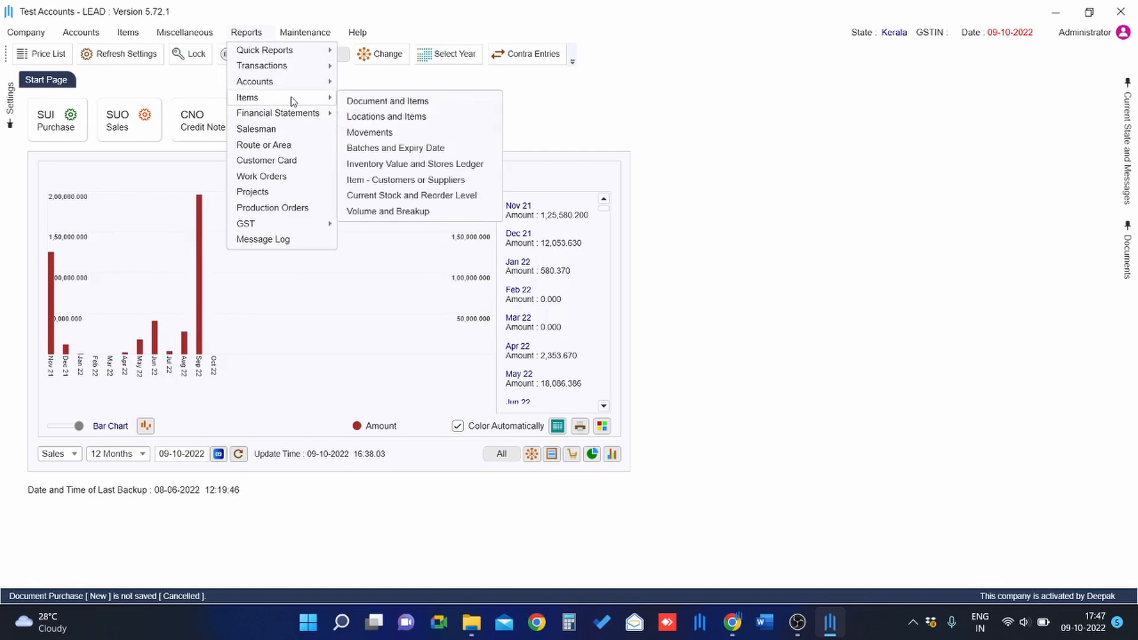
{"action": "left_click", "coordinate": [415, 153]}
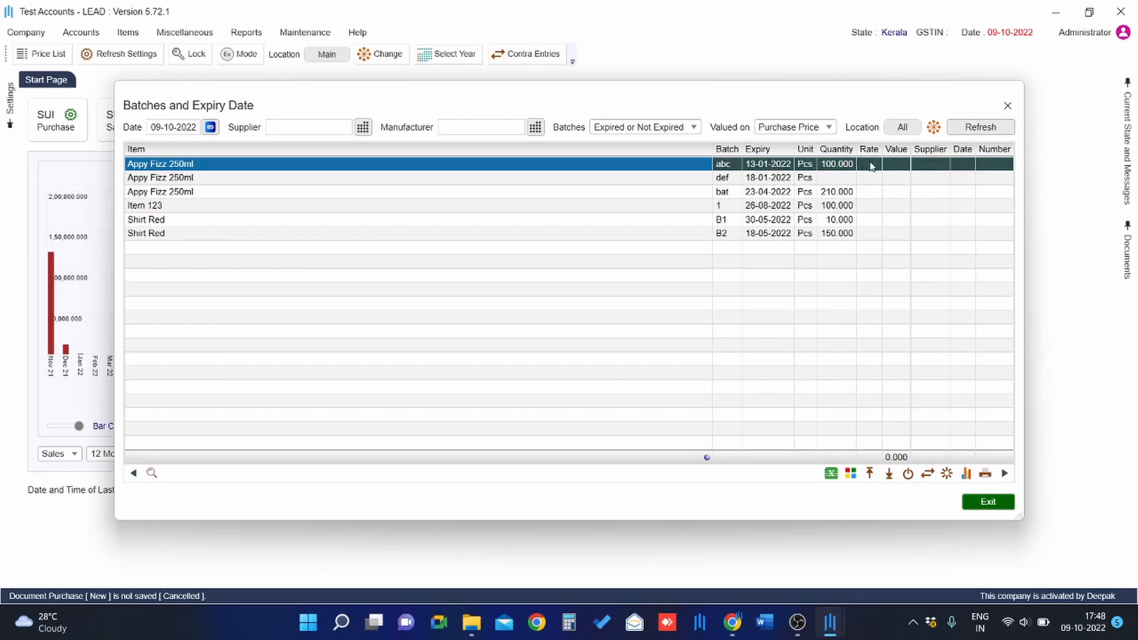
{"action": "left_click", "coordinate": [675, 127]}
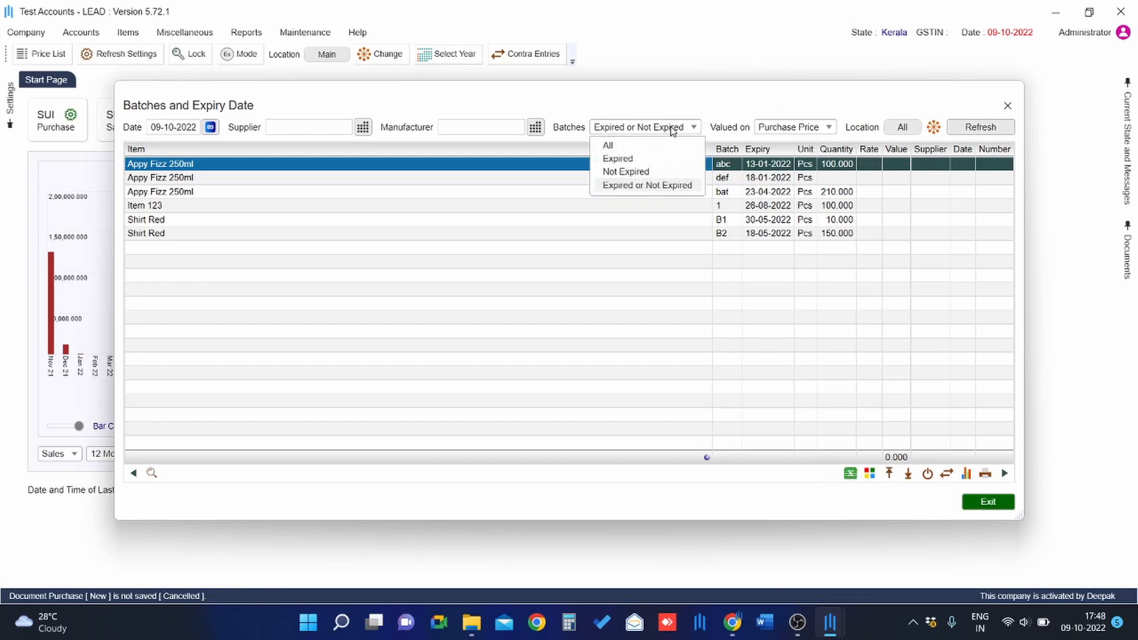
{"action": "left_click", "coordinate": [653, 162]}
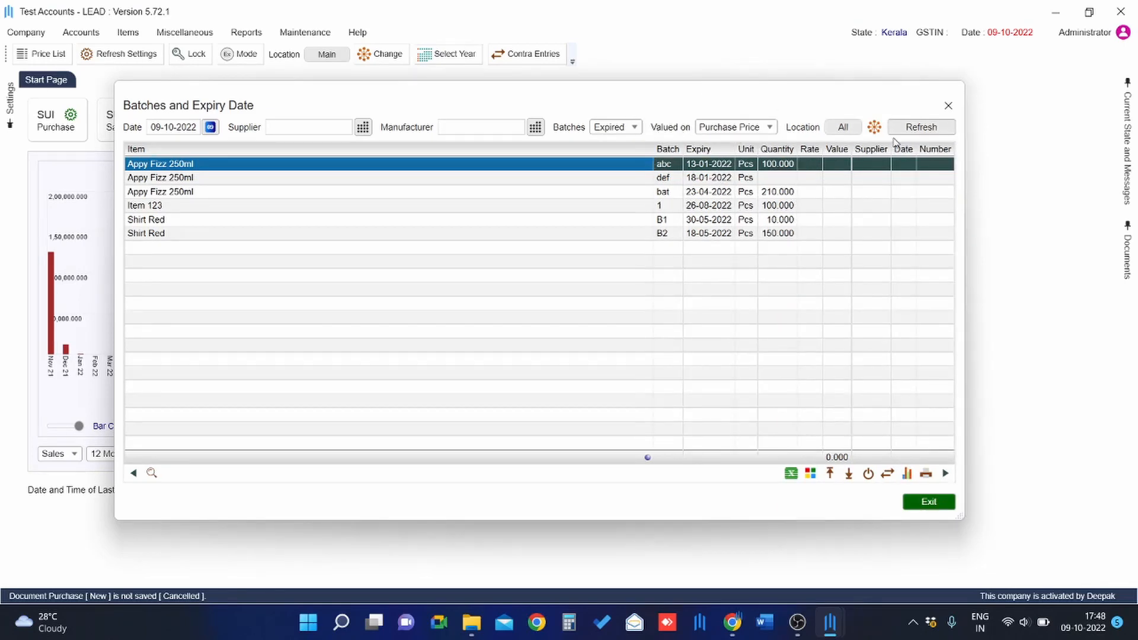
{"action": "left_click", "coordinate": [891, 131]}
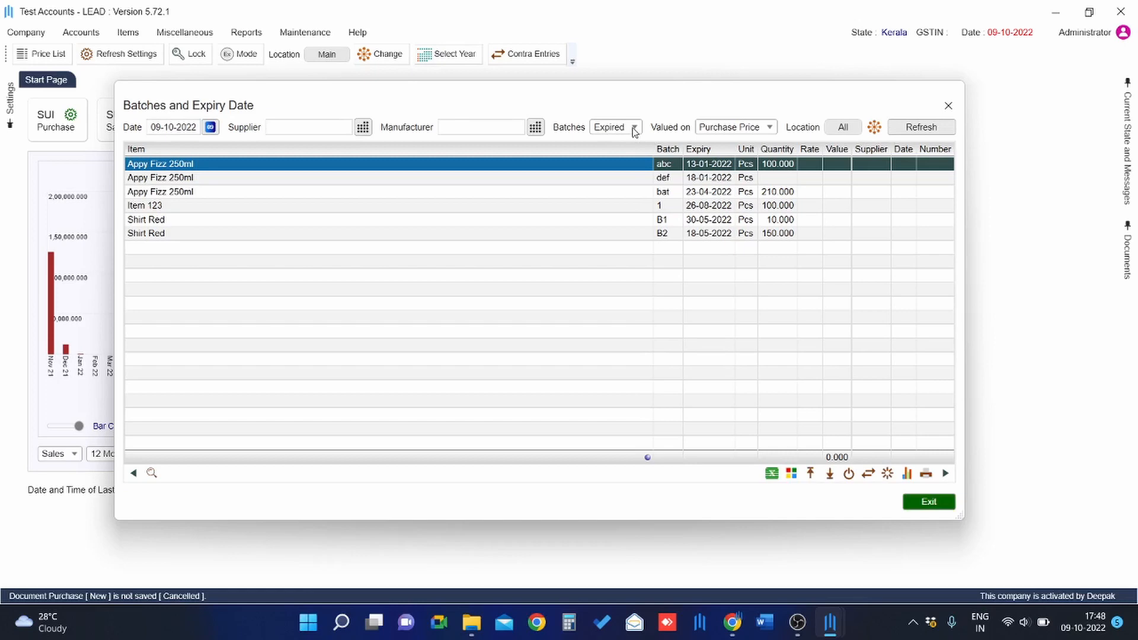
List the Not Expired batches in the report, and switch the batch filter to All.
{"action": "left_click", "coordinate": [634, 128]}
{"action": "left_click", "coordinate": [617, 166]}
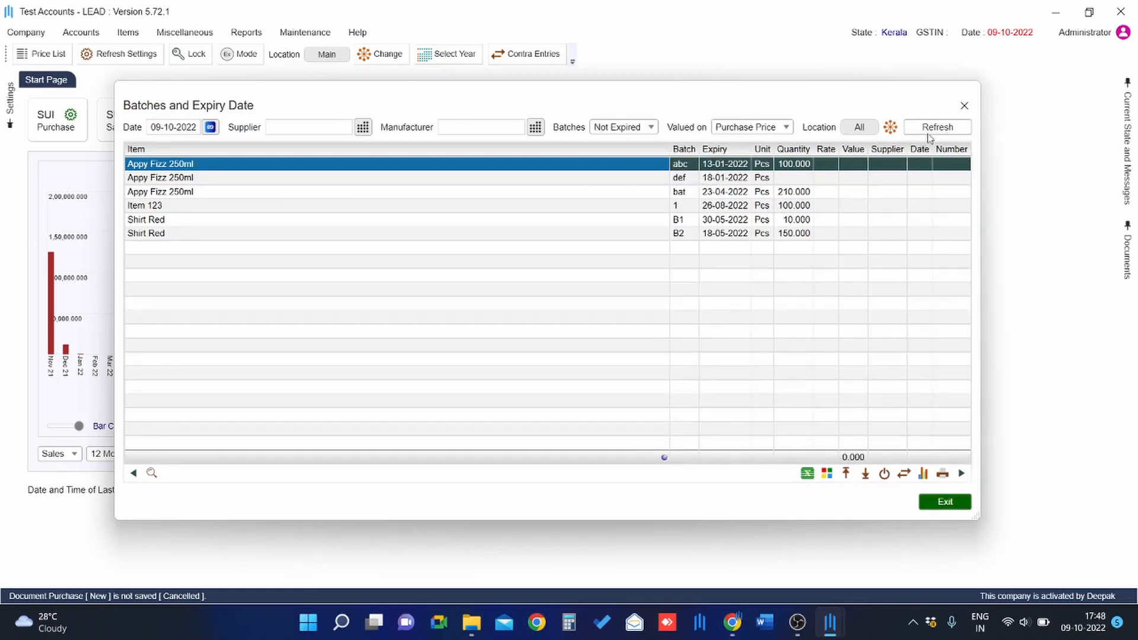
{"action": "left_click", "coordinate": [942, 129]}
{"action": "left_click", "coordinate": [616, 127]}
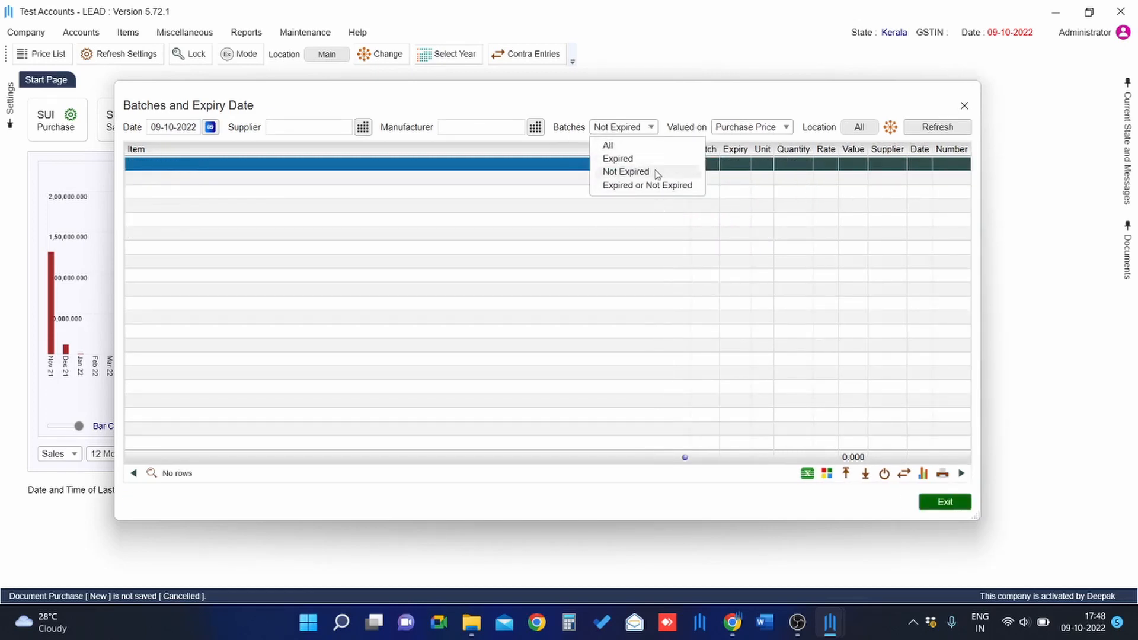
{"action": "left_click", "coordinate": [639, 149]}
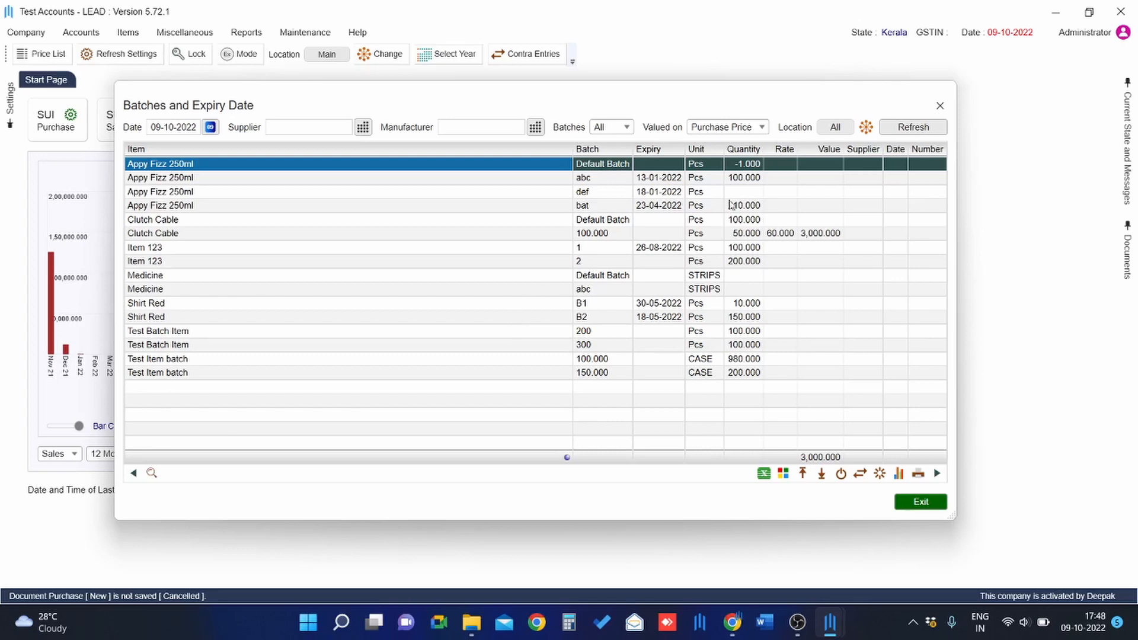
View the report's valuation price options, set the batch filter to Expired, and close the report.
{"action": "left_click", "coordinate": [748, 129]}
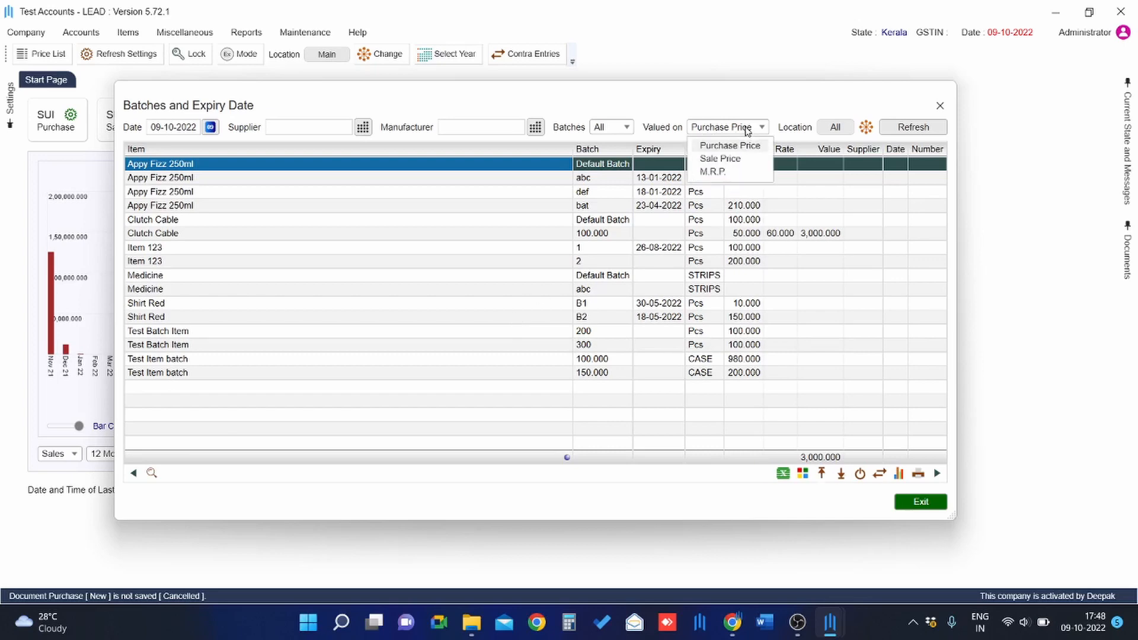
{"action": "left_click", "coordinate": [630, 128]}
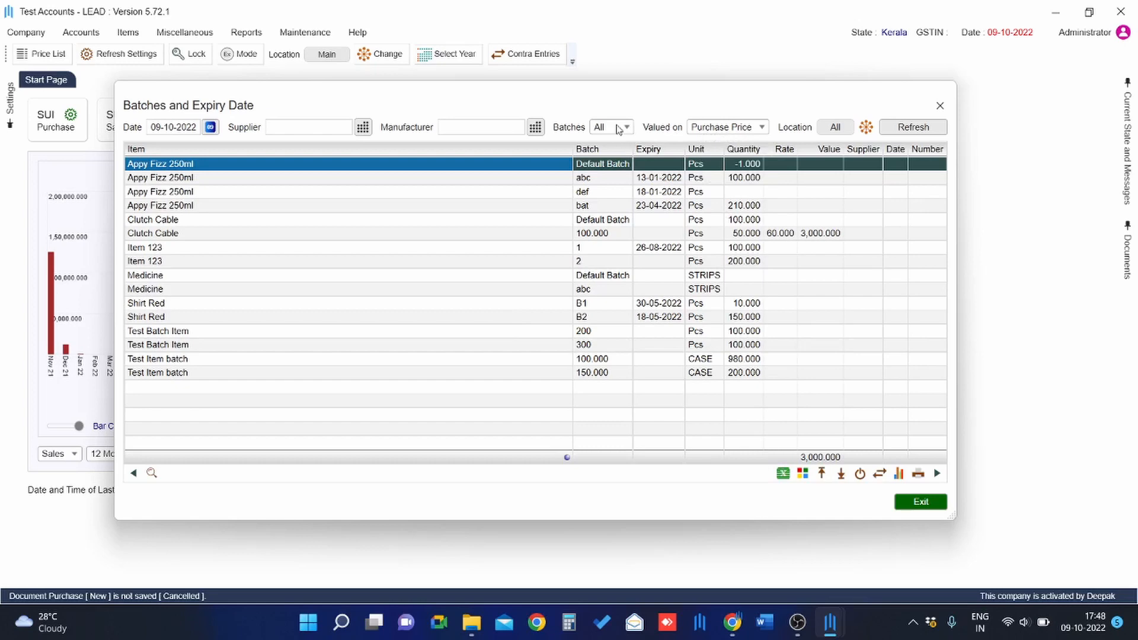
{"action": "left_click", "coordinate": [620, 129]}
{"action": "left_click", "coordinate": [620, 158]}
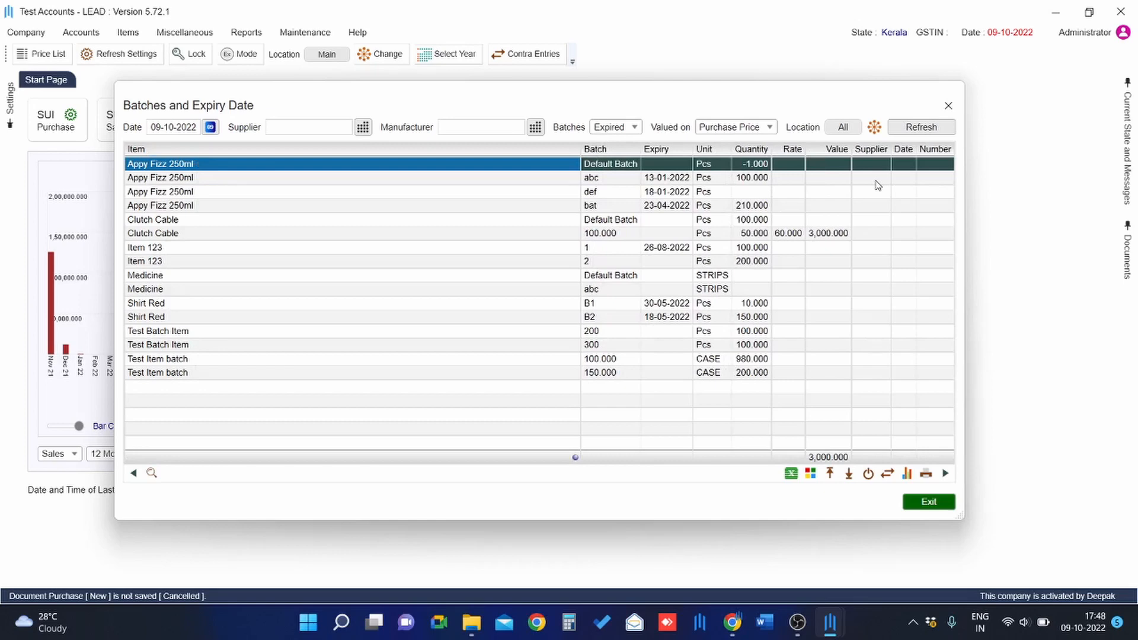
{"action": "key", "text": "Escape"}
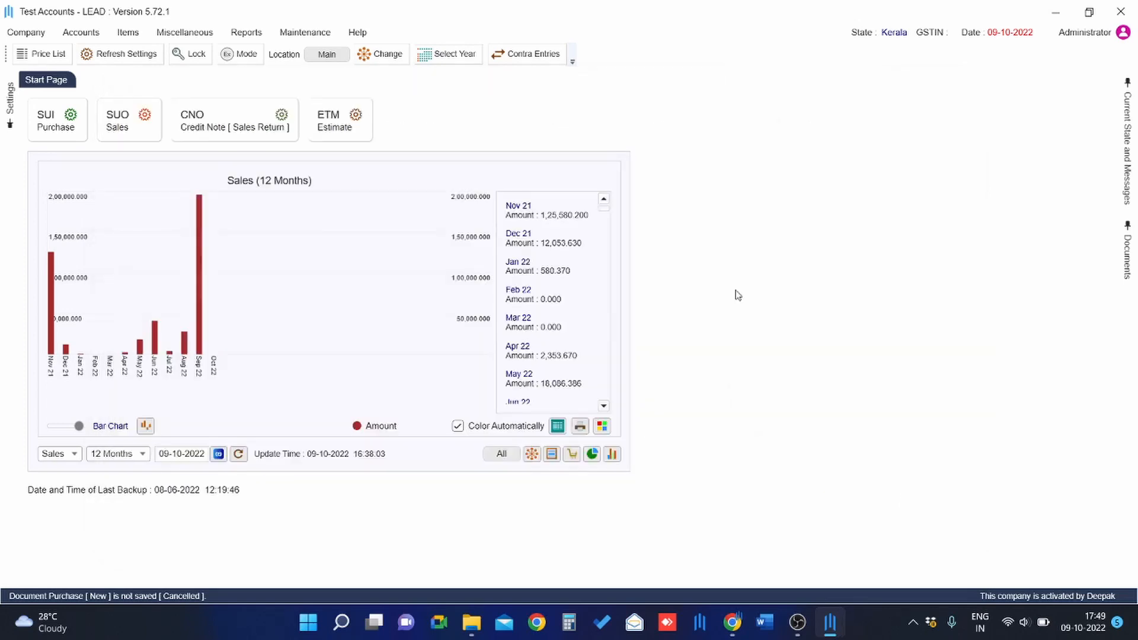